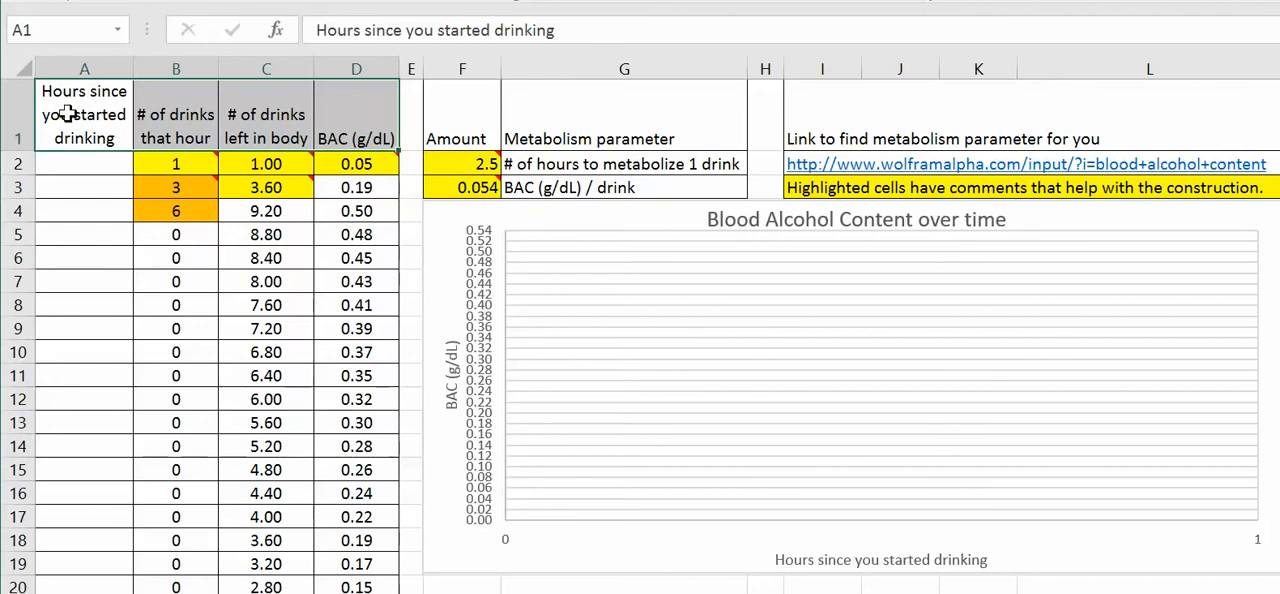
Step: Check the alignment and text wrapping settings of the header cells A1:D1
right_click(70, 116)
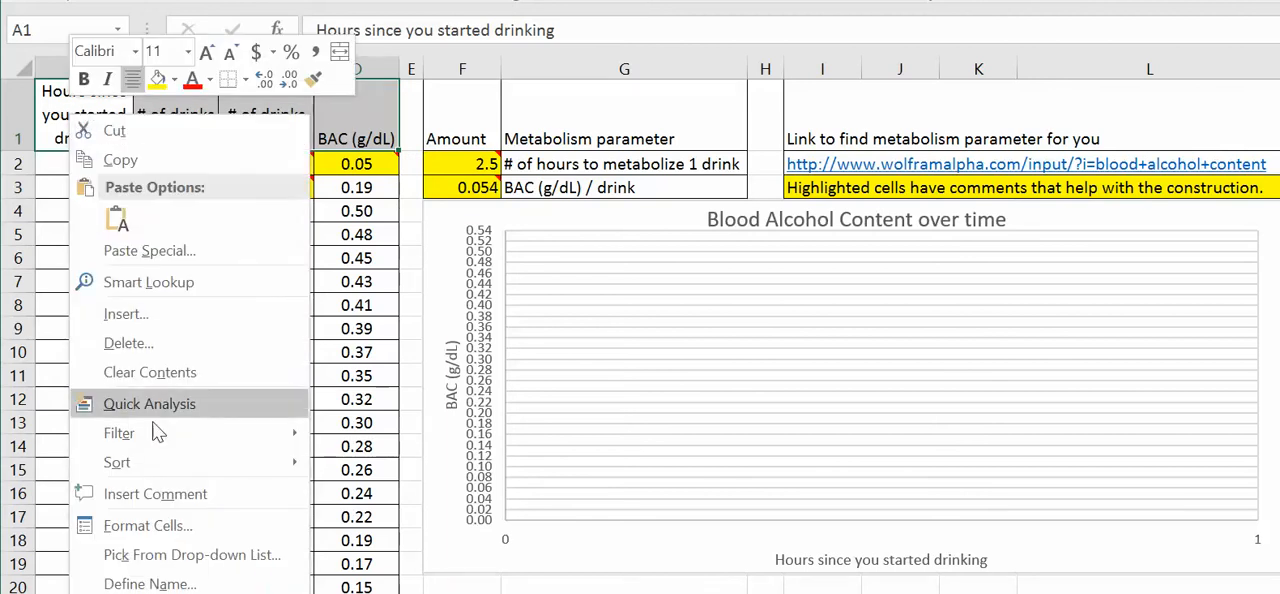
click(148, 526)
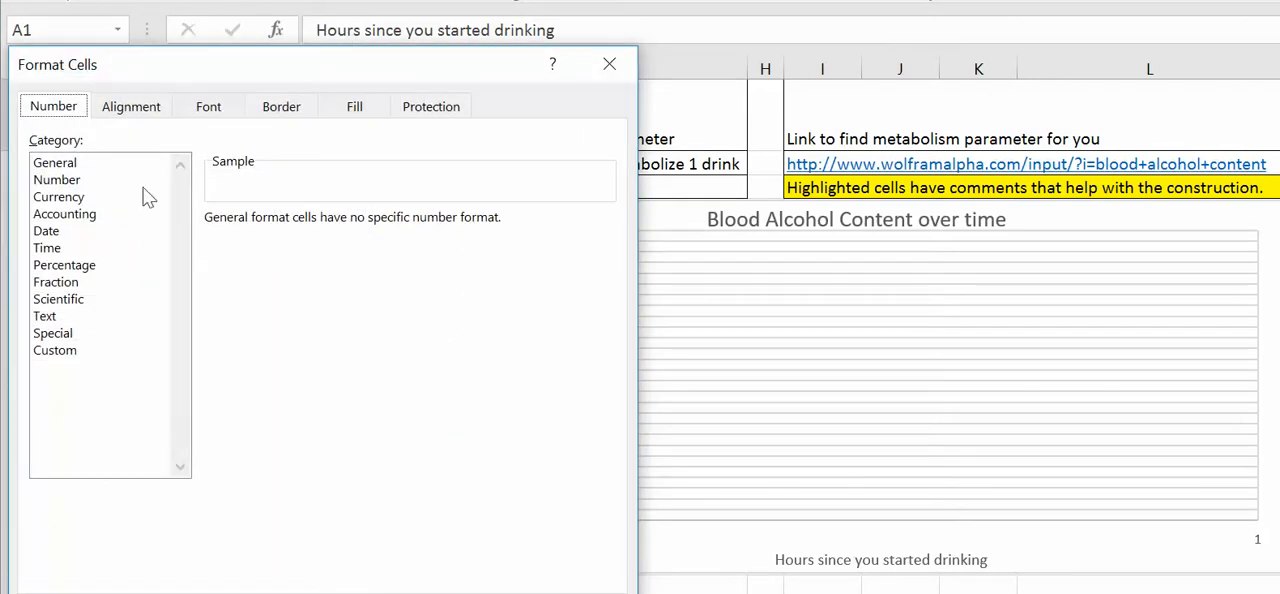
click(134, 110)
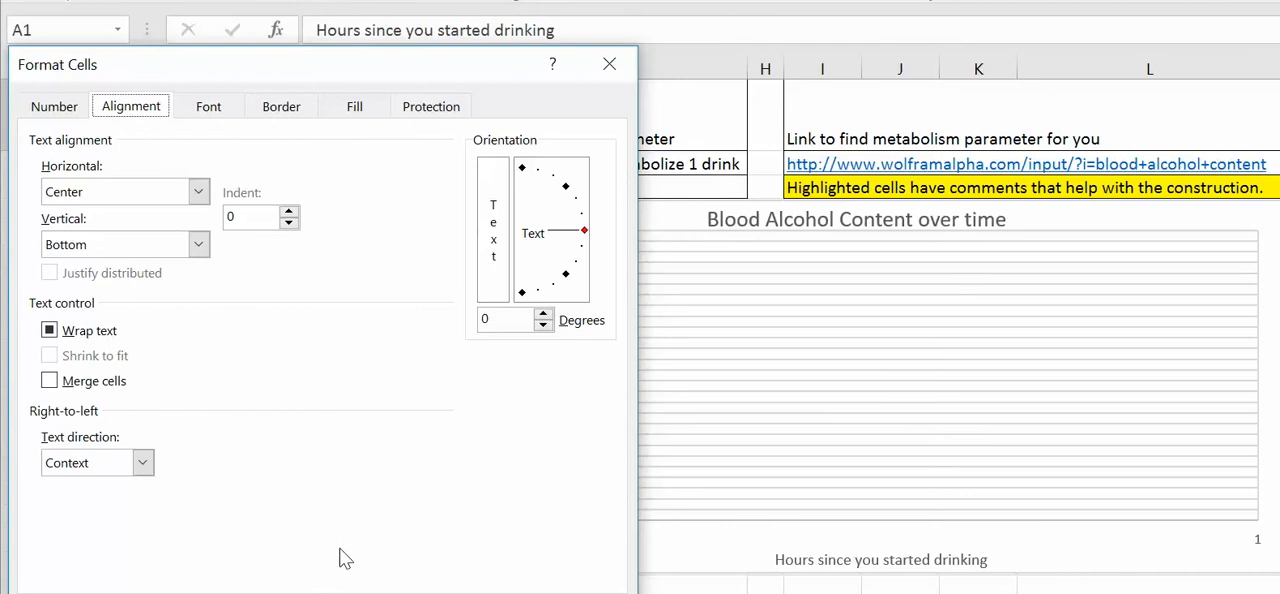
click(585, 593)
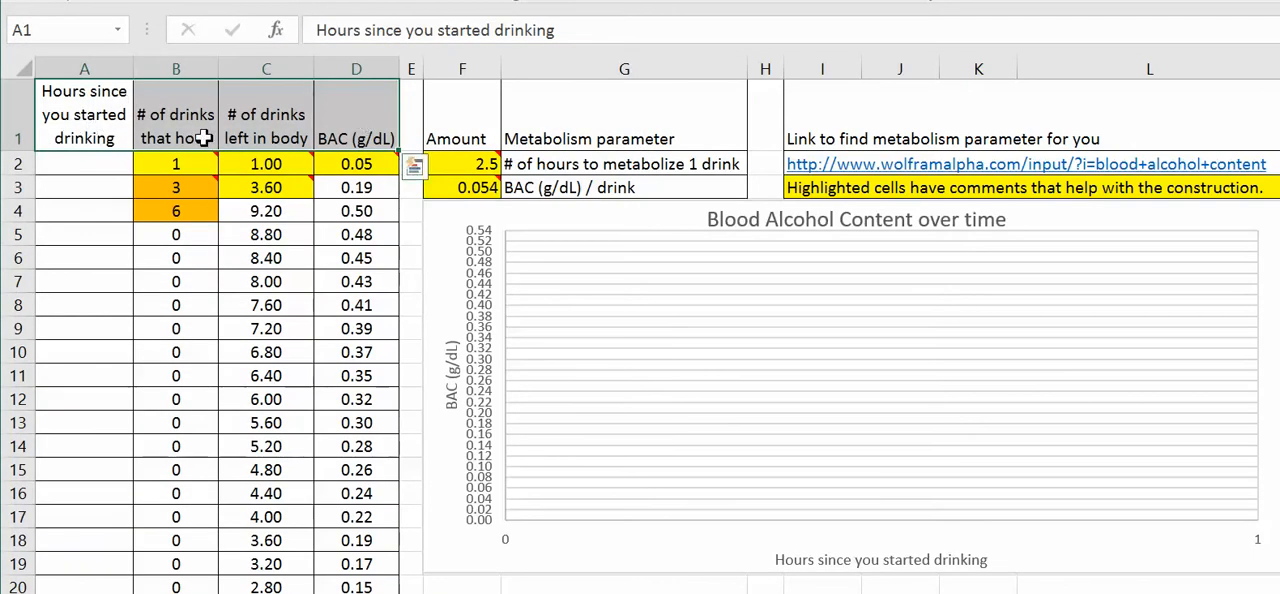
Step: Enter 0 as the starting hour in A2 and the formula =A2+1 in A3
click(100, 162)
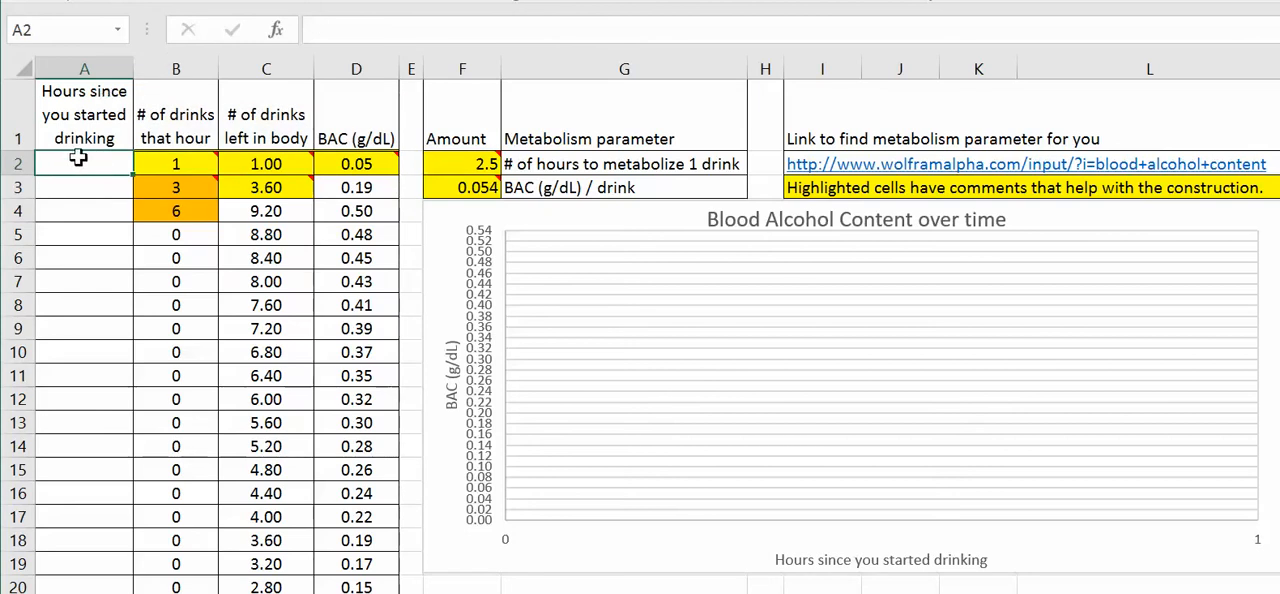
text(0)
key(Return)
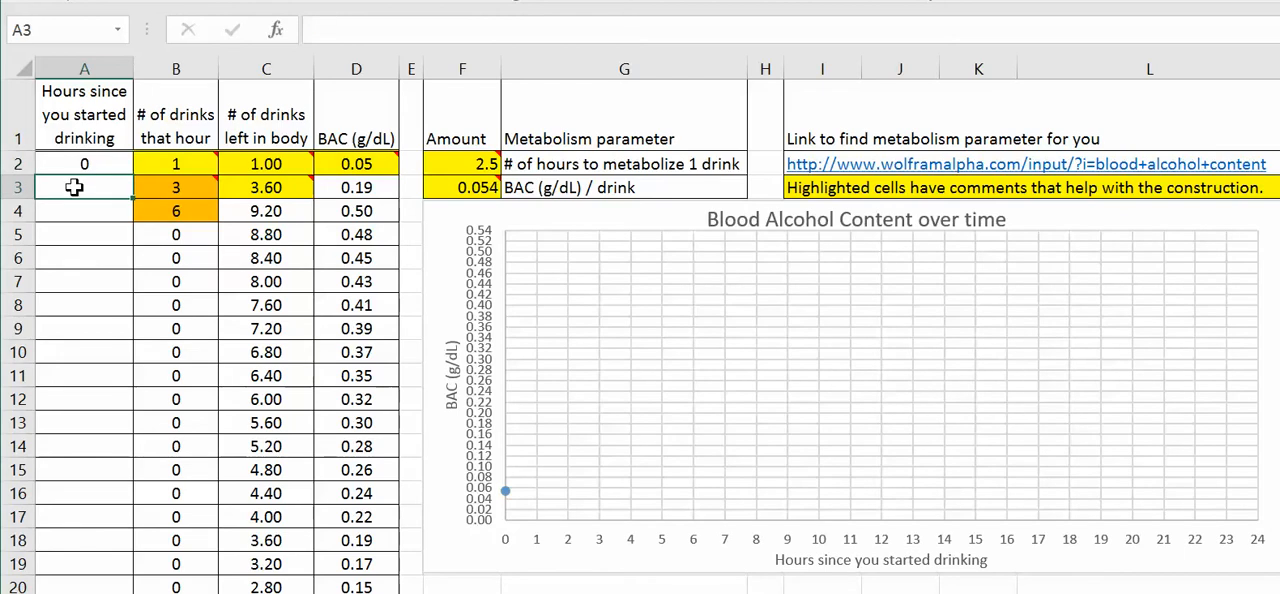
text(=)
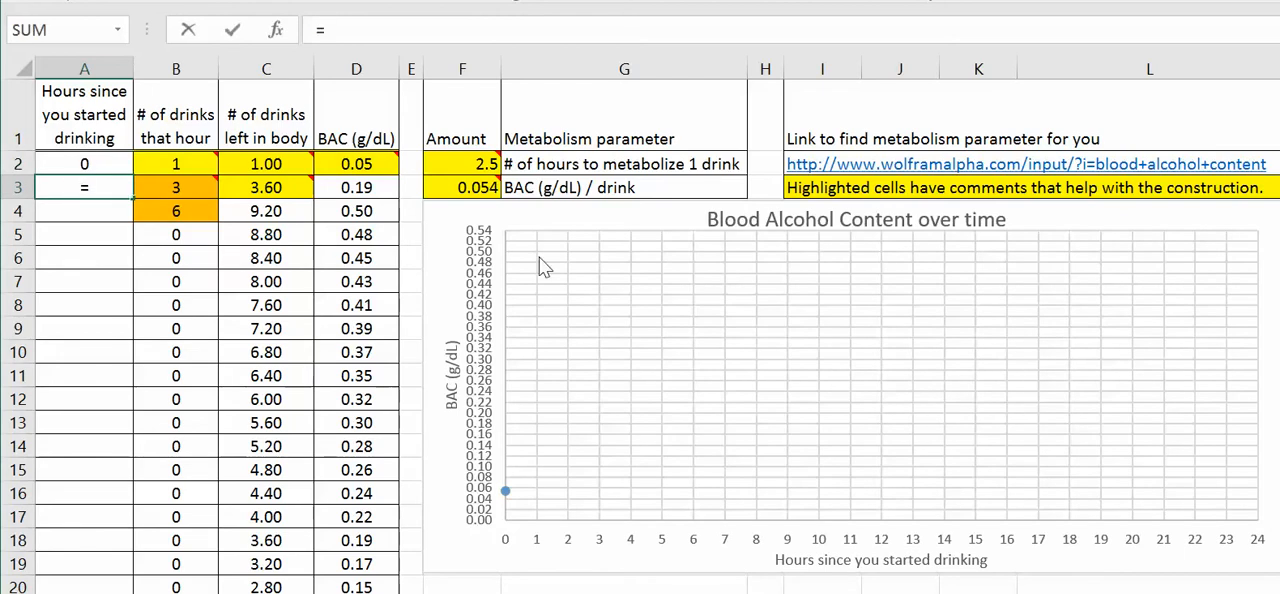
key(Up)
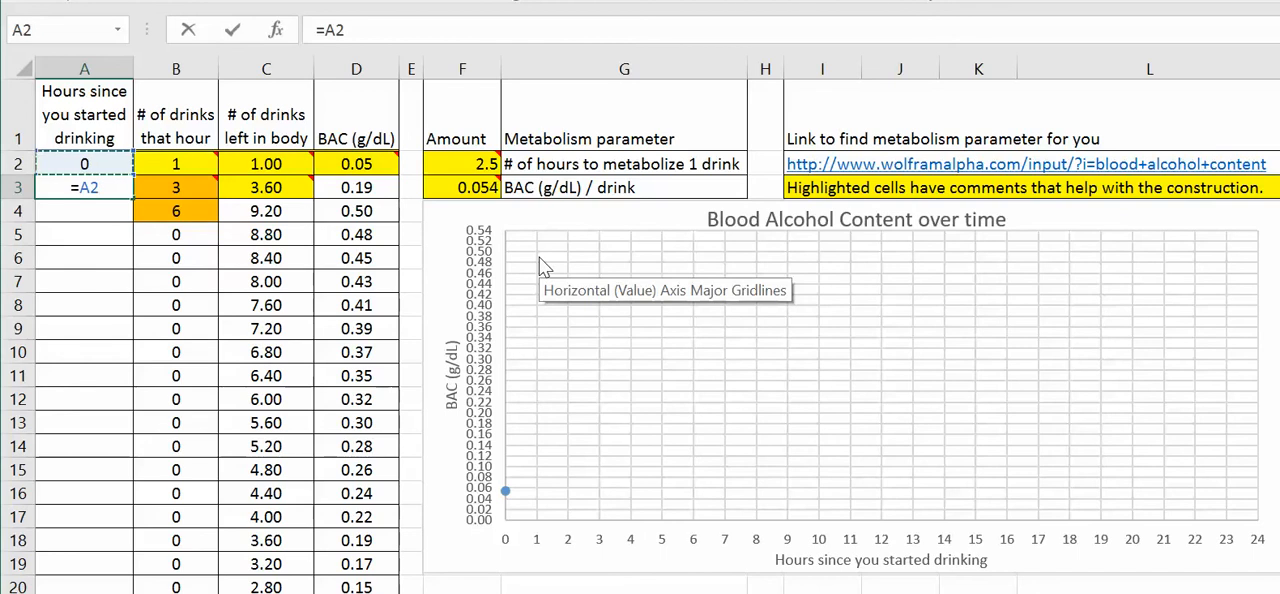
text(+1)
key(Return)
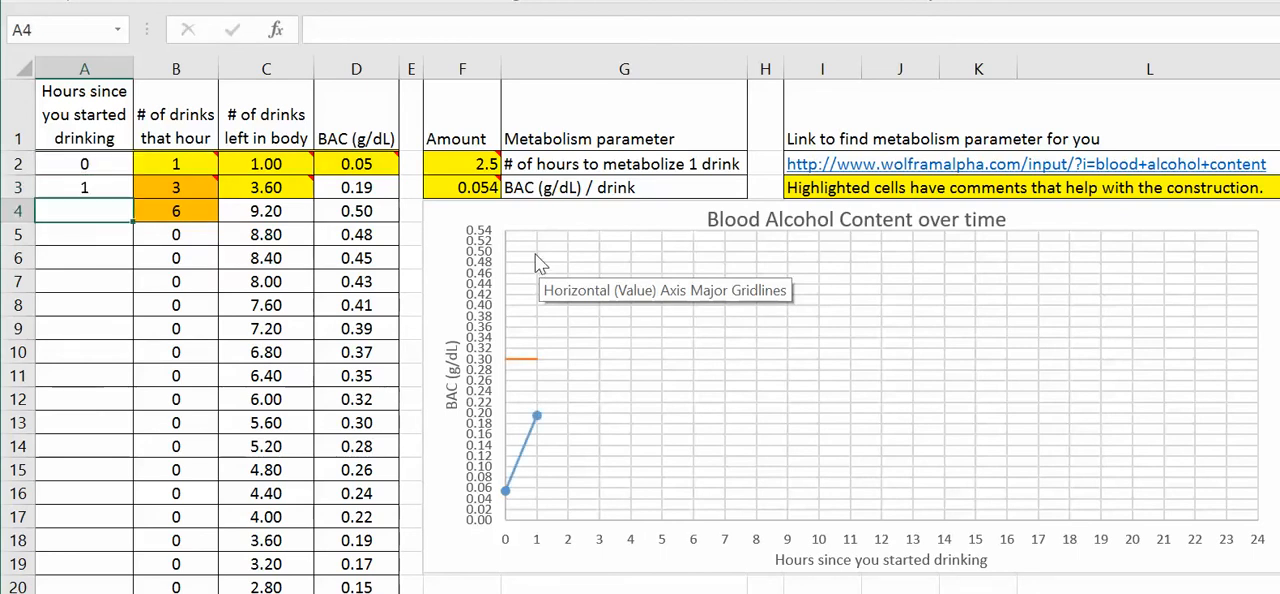
Step: Fill the hour formula from A3 down the column through hour 24
click(100, 188)
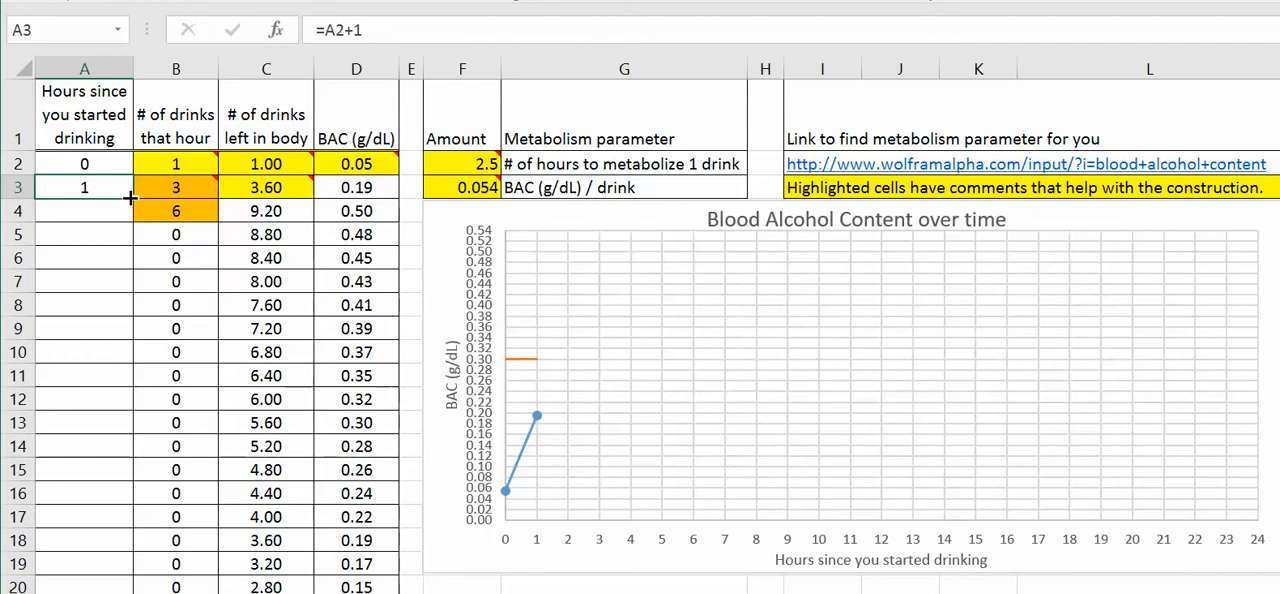
drag(133, 198, 126, 522)
scroll(180, 440, up, 3)
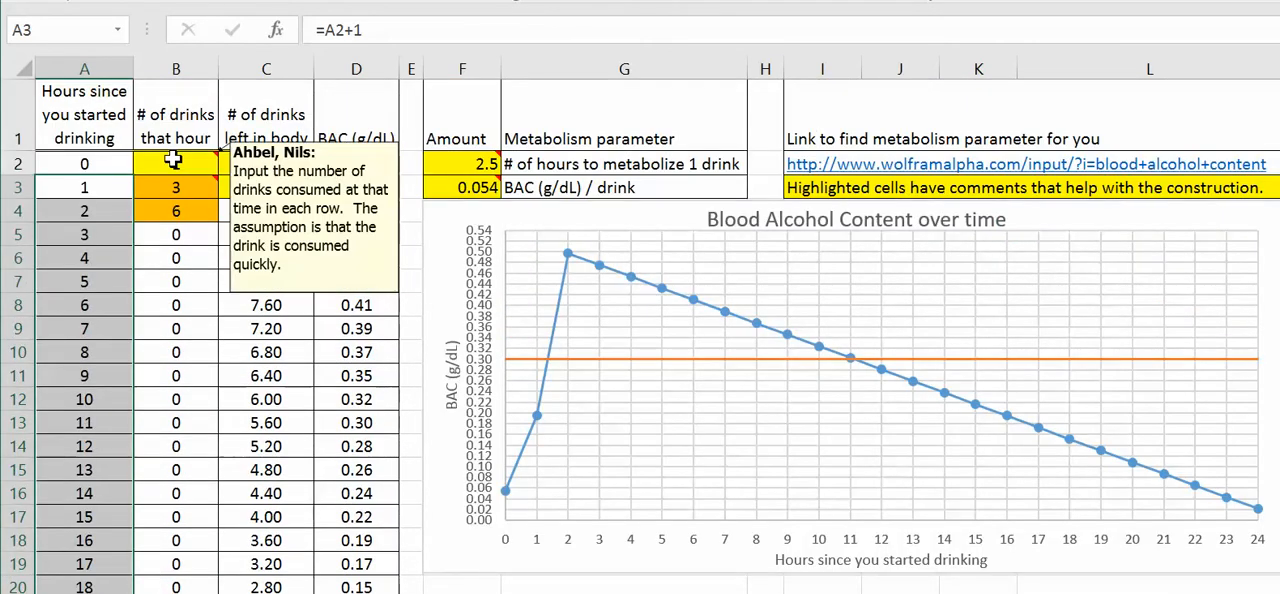
Step: Look over the drinks-per-hour column and read the comment on its first input cell, B2
drag(176, 165, 155, 414)
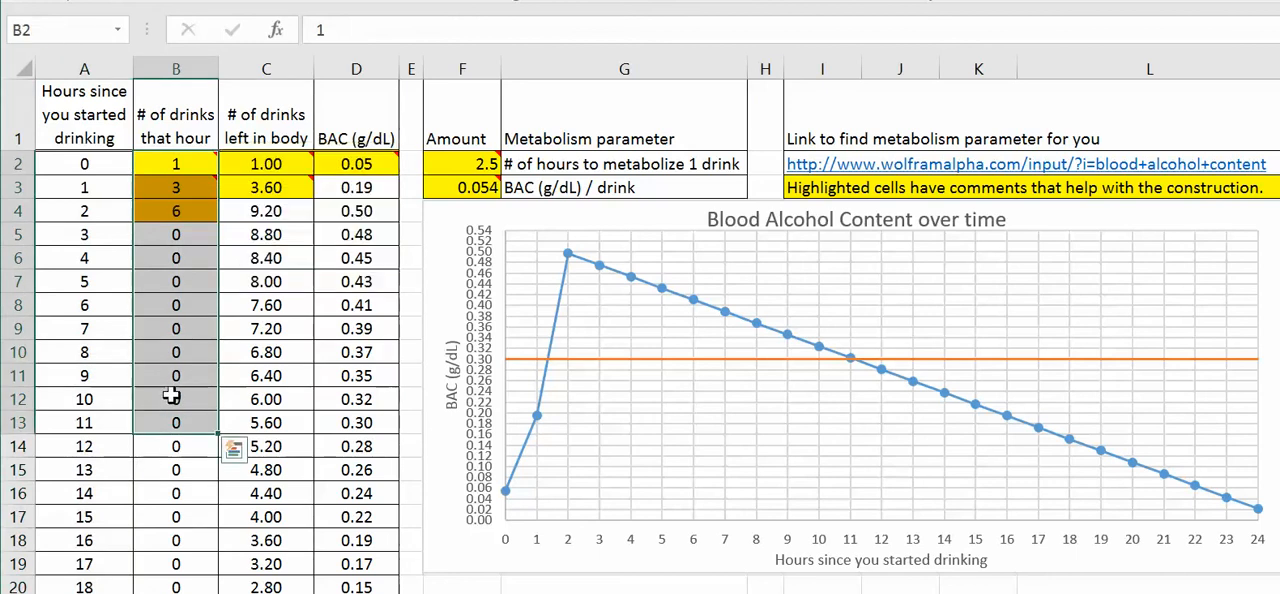
click(178, 377)
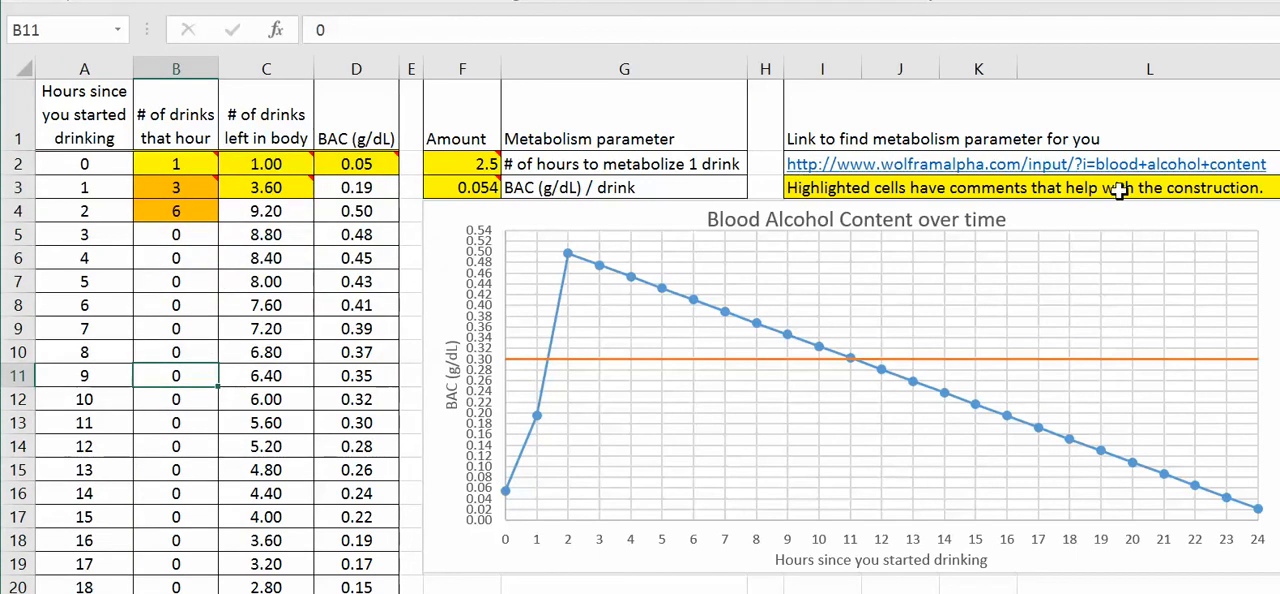
mouse_move(183, 162)
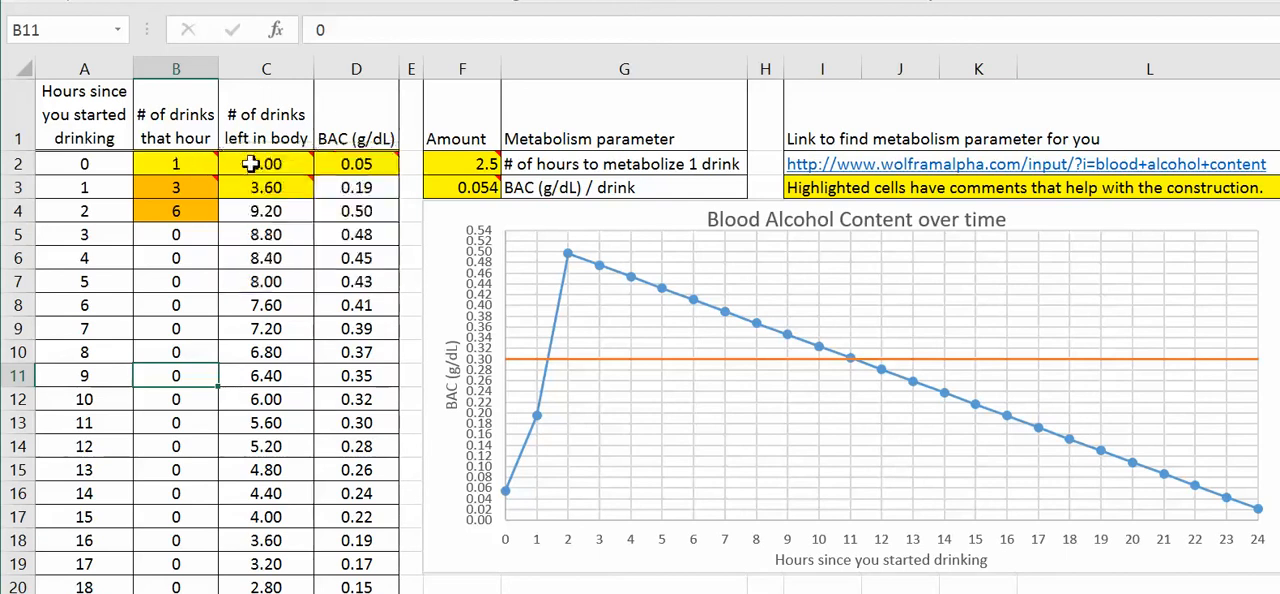
mouse_move(188, 187)
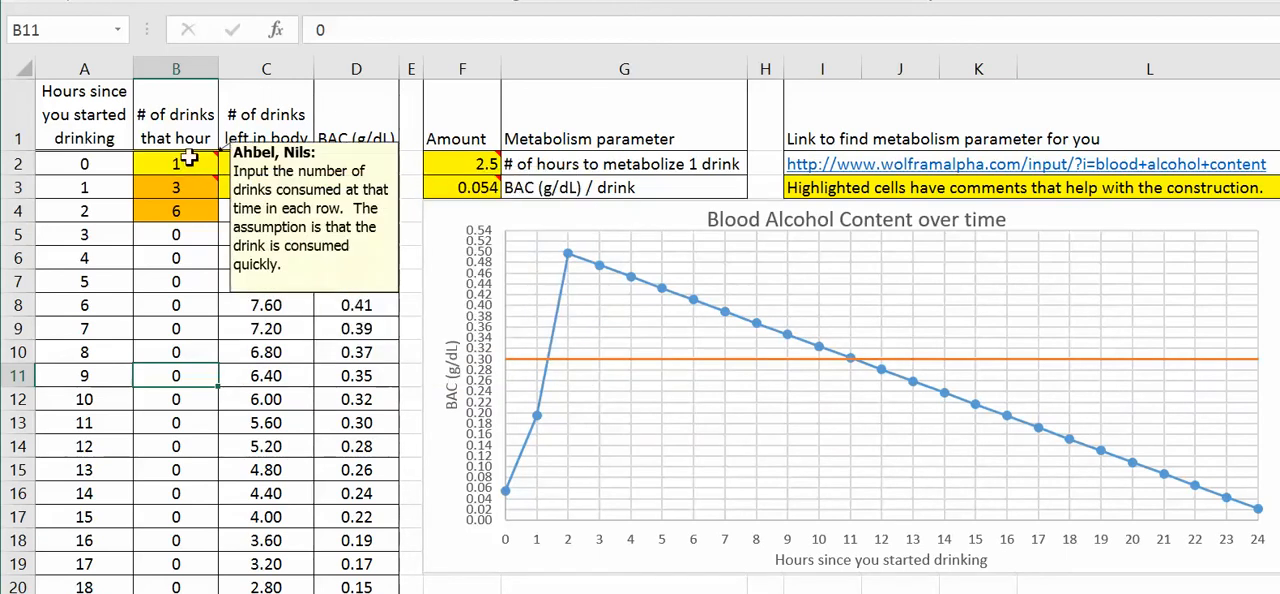
Step: Set the number of drinks to 1 for hour 1 in B3 and for hour 2 in B4
click(180, 162)
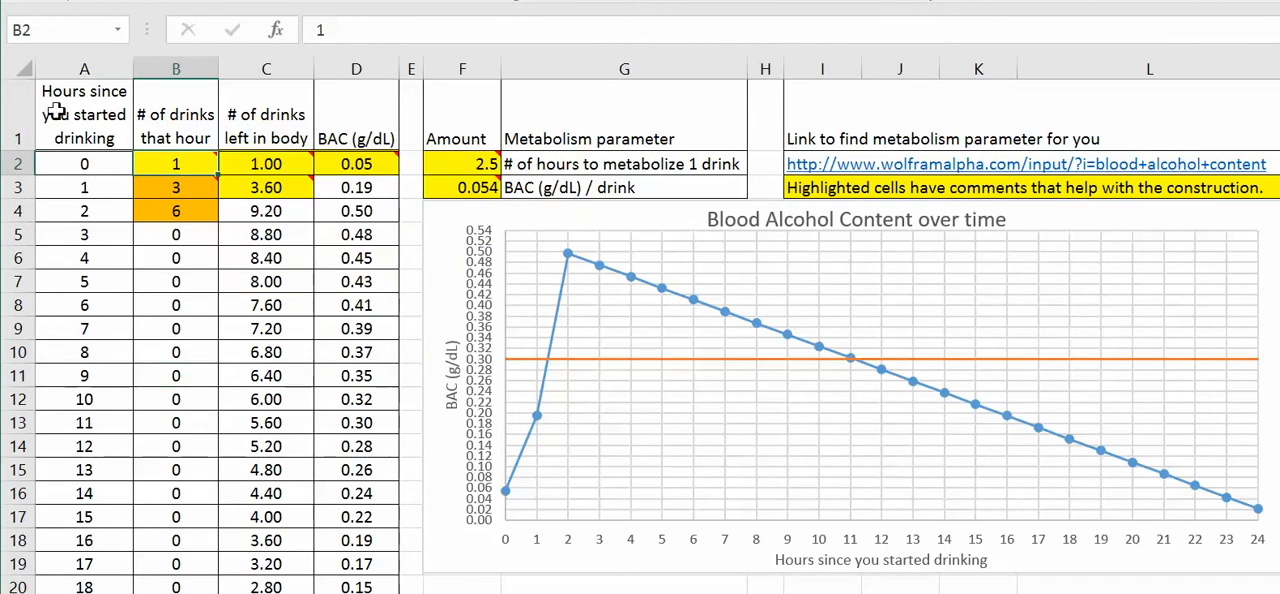
mouse_move(189, 166)
key(Return)
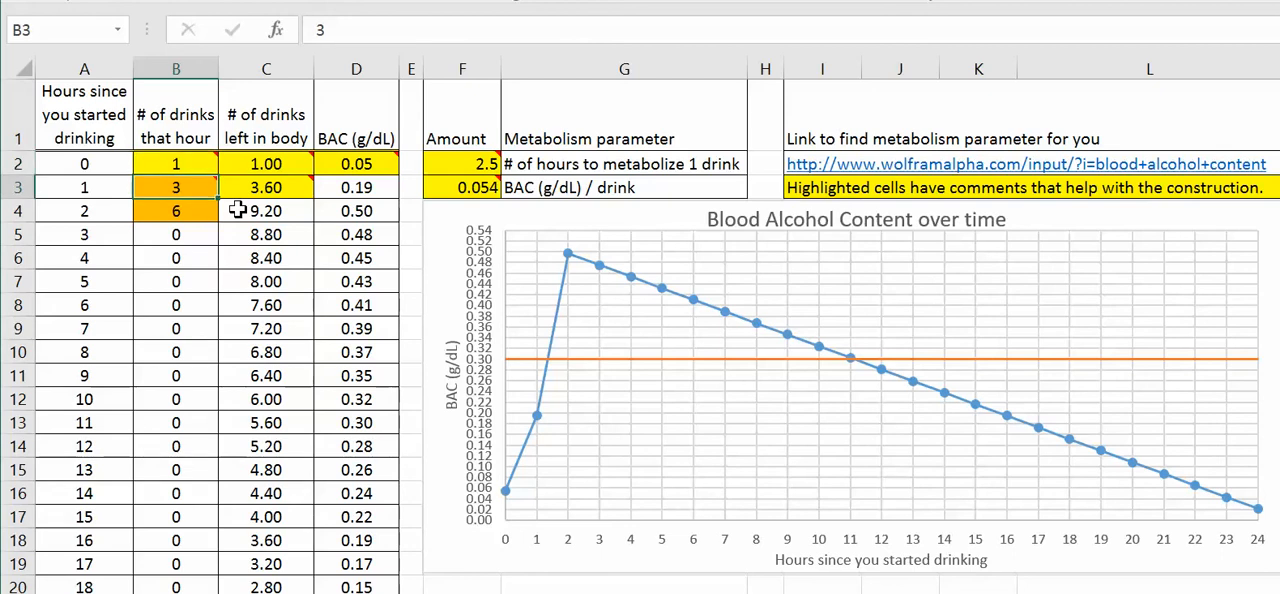
text(1)
key(Return)
text(1)
key(Return)
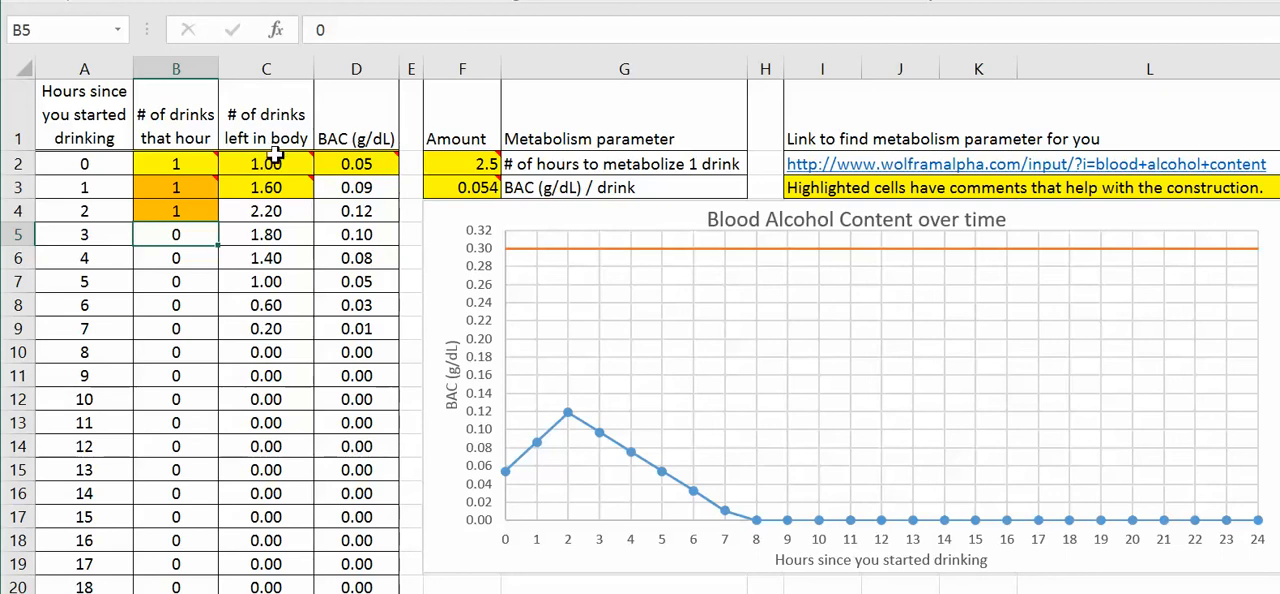
Step: Enter the formula =B2 in C2 for the drinks left in the body at hour 0
mouse_move(273, 165)
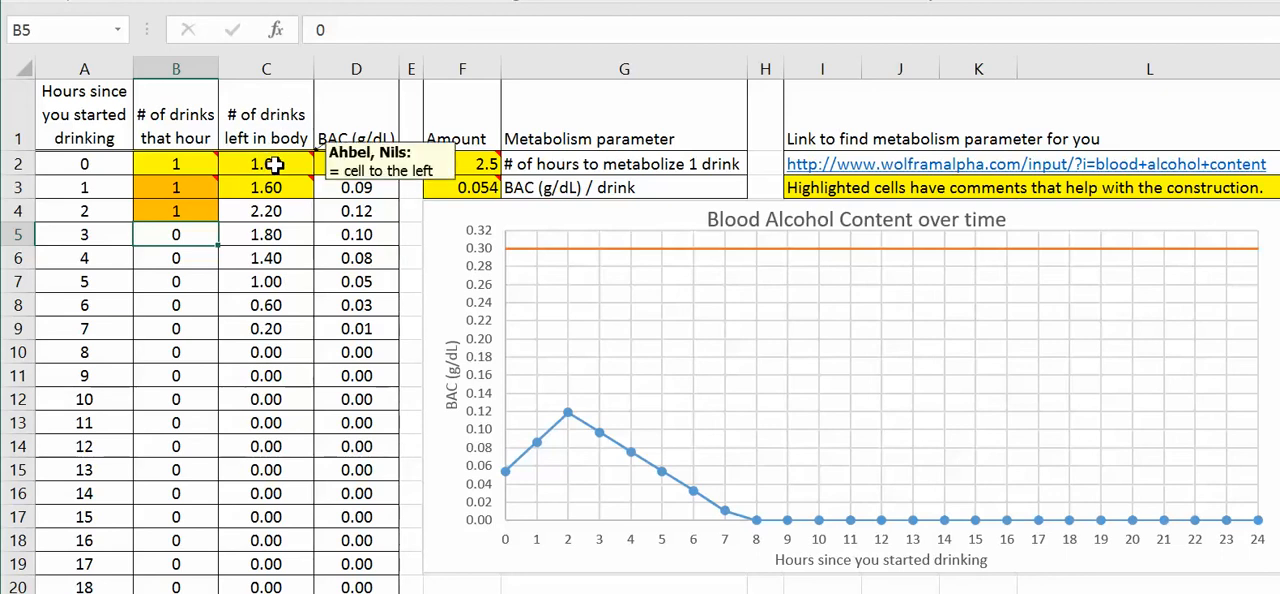
click(273, 165)
mouse_move(320, 165)
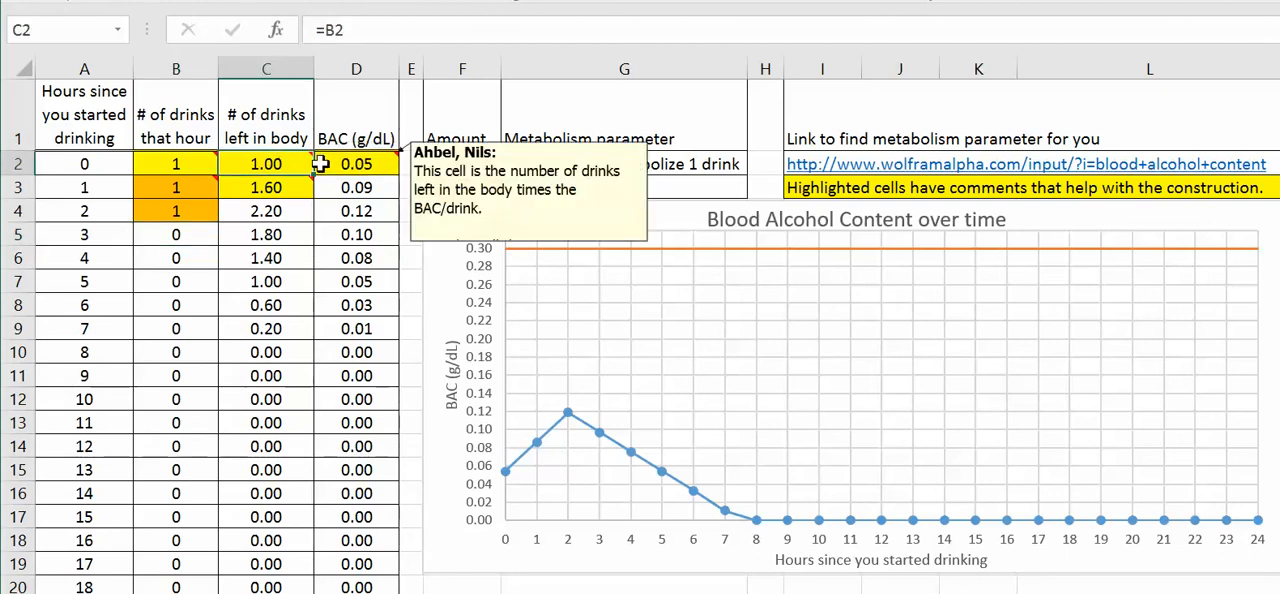
text(=)
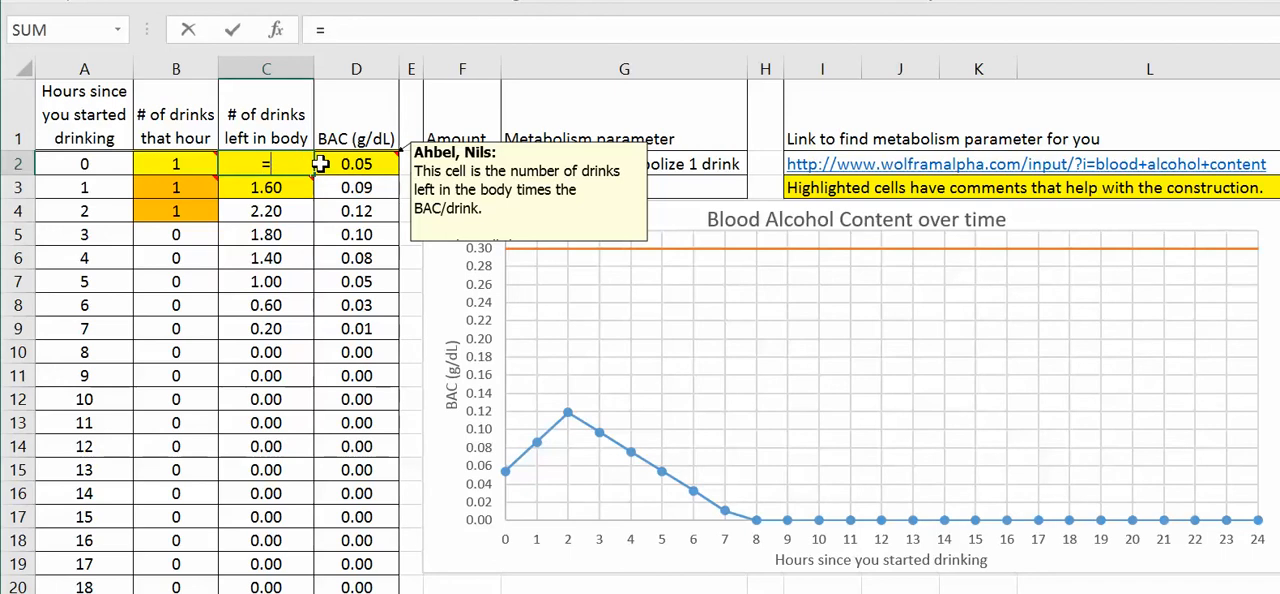
key(Left)
key(Return)
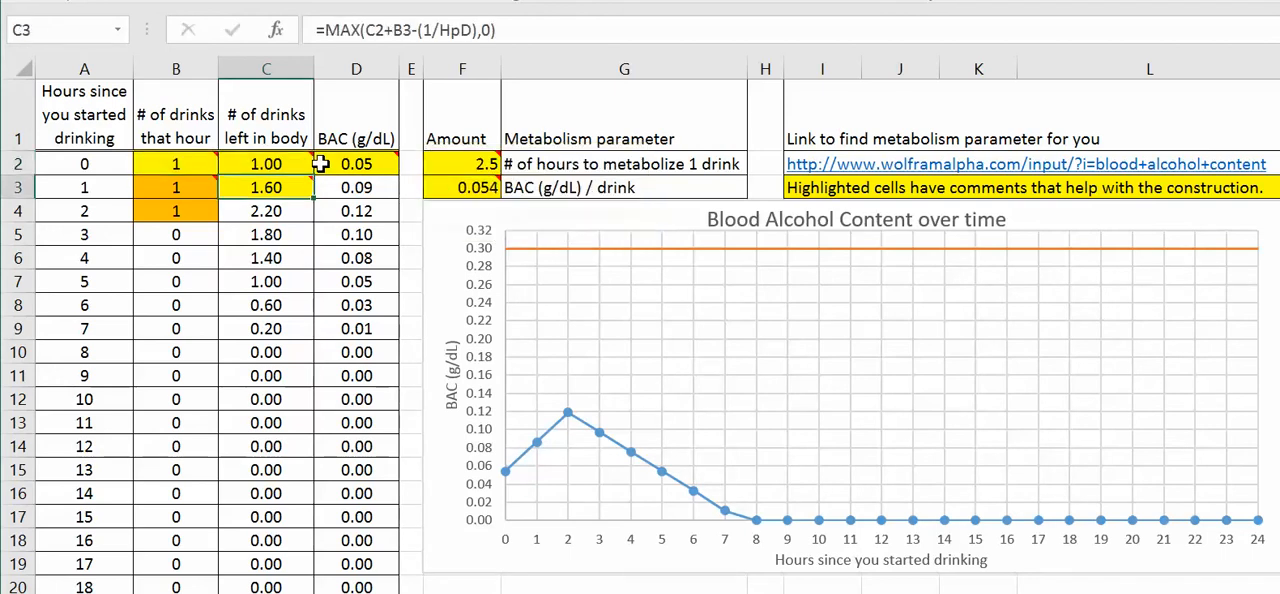
Step: Examine the MAX formula in C3, focusing on its first argument C2+B3-(1/HpD), and the comment on the cell
mouse_move(295, 185)
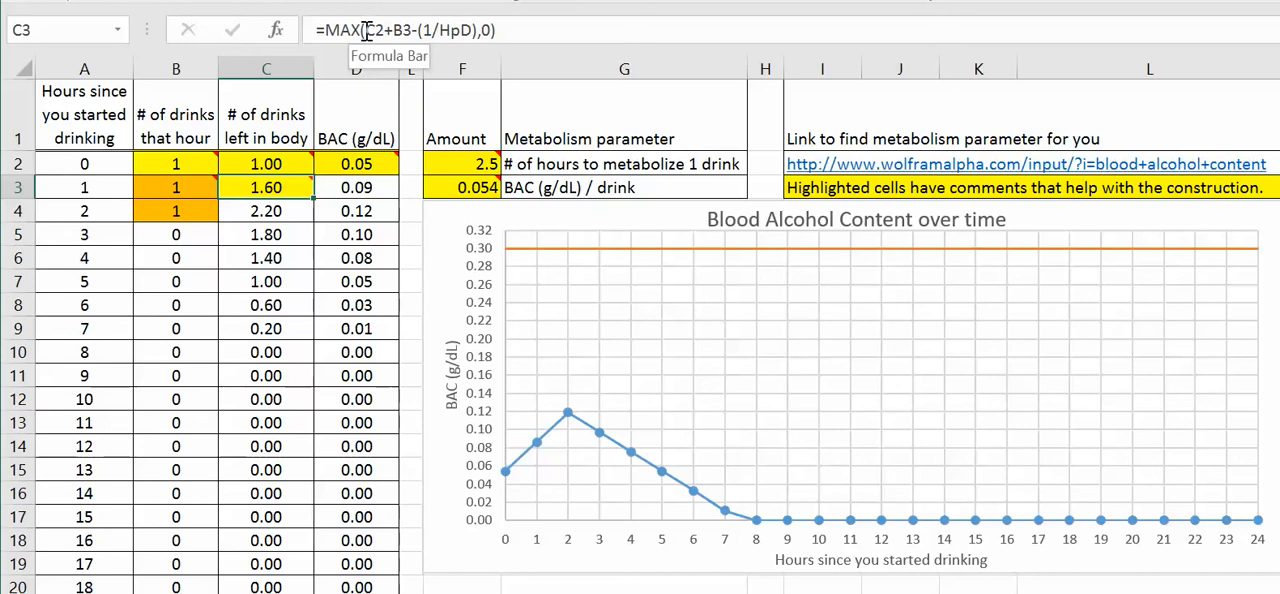
drag(365, 29, 478, 29)
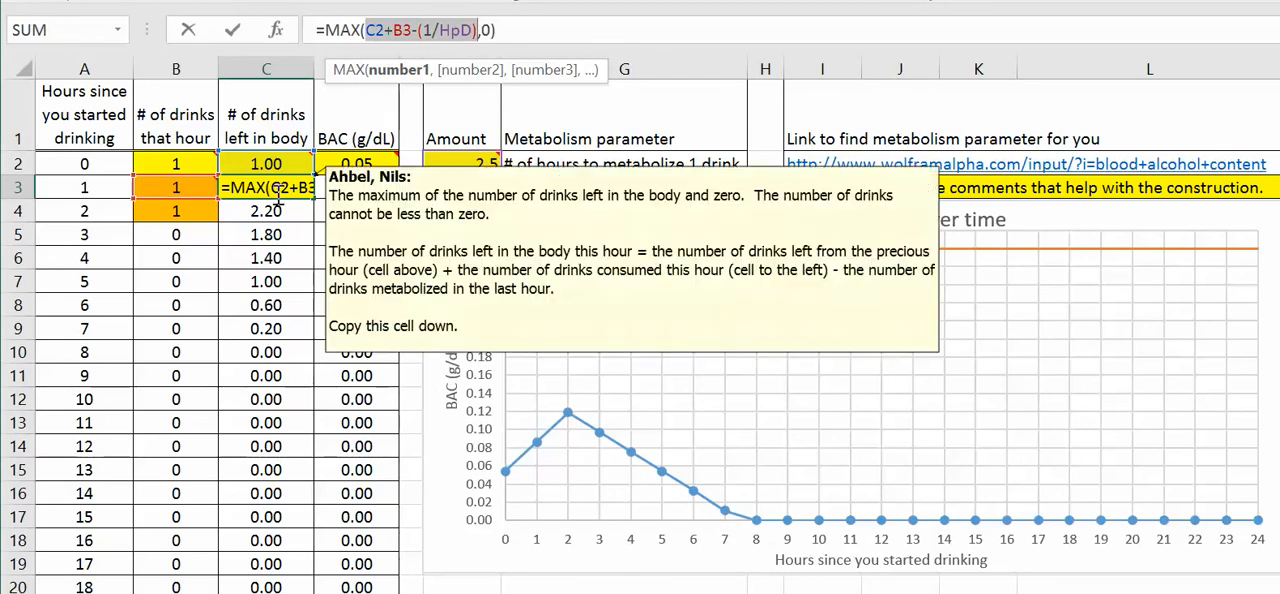
mouse_move(262, 160)
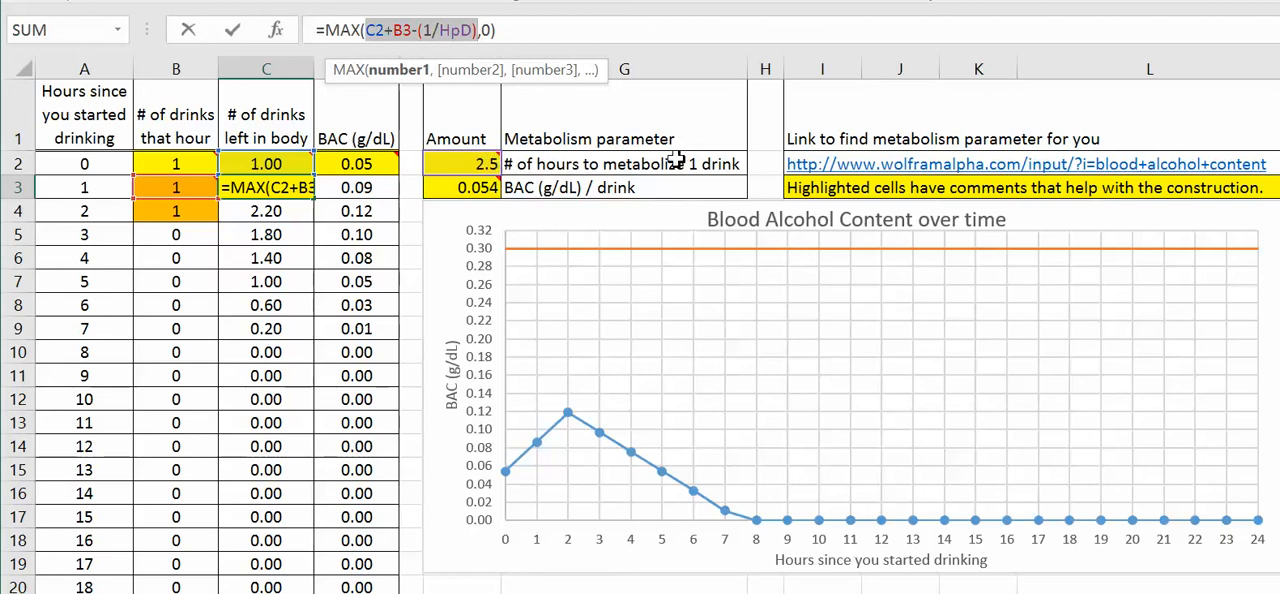
key(ctrl+Return)
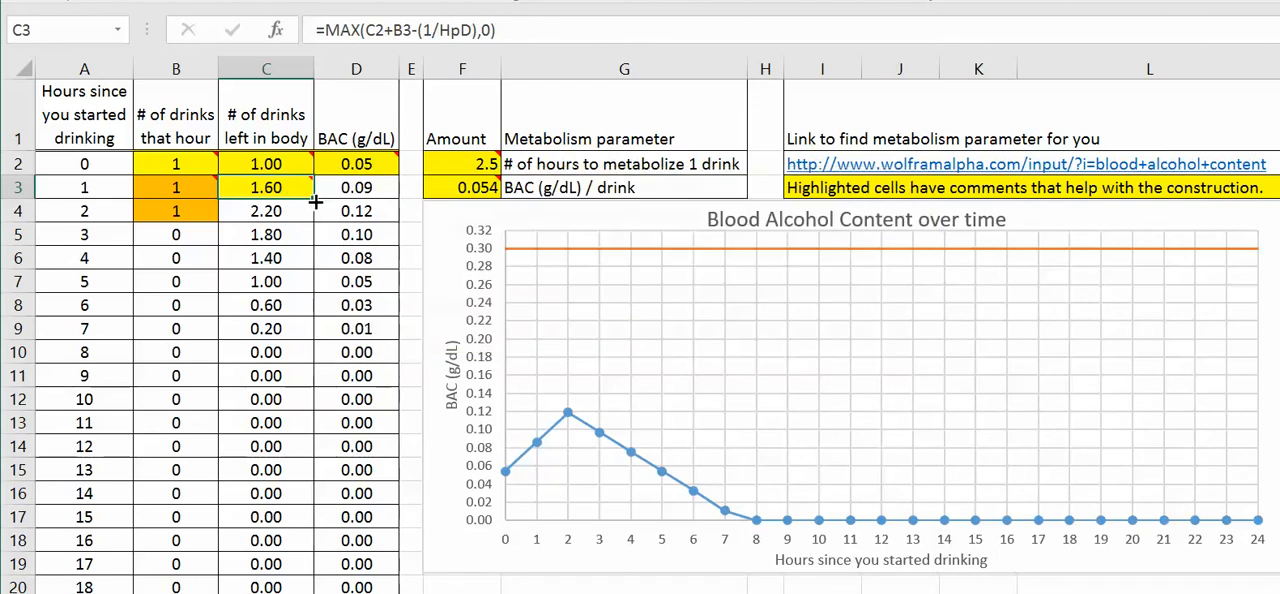
Step: Clear C4:C14 and refill the range by copying the MAX formula down from C3
drag(286, 209, 268, 446)
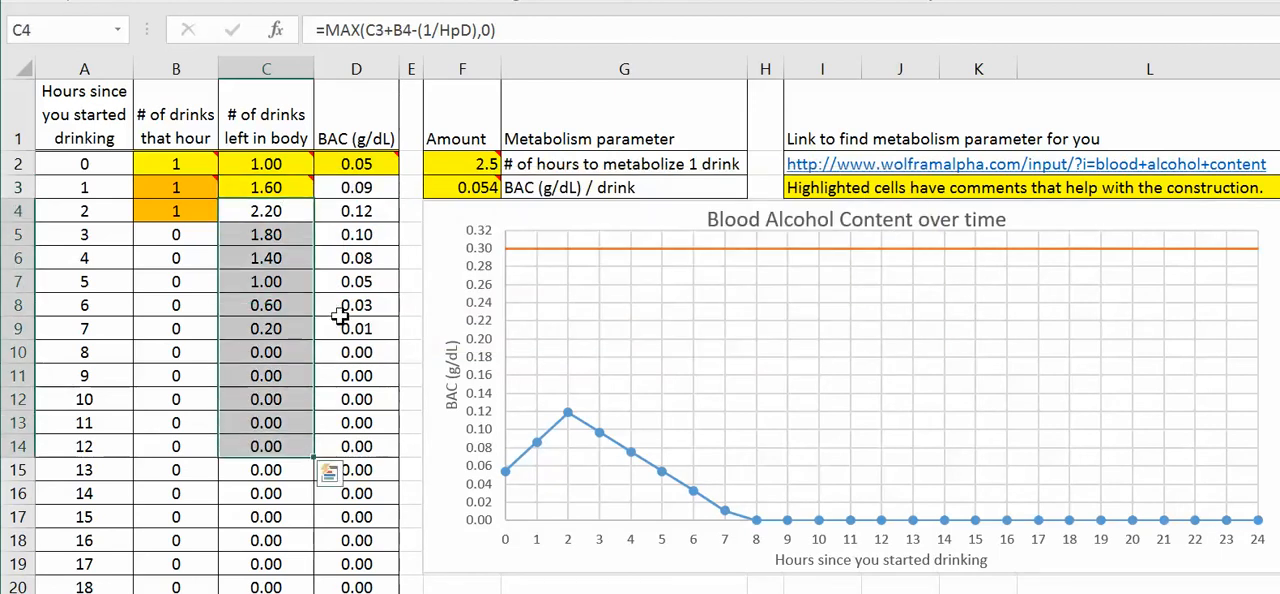
key(Delete)
click(277, 189)
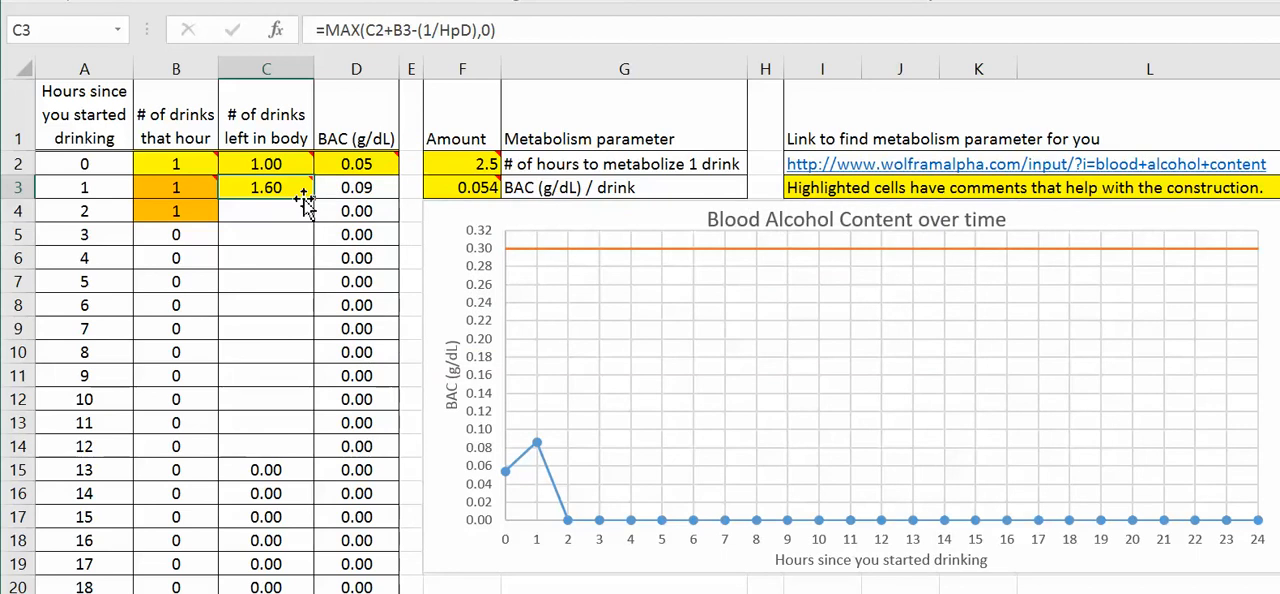
drag(311, 196, 300, 458)
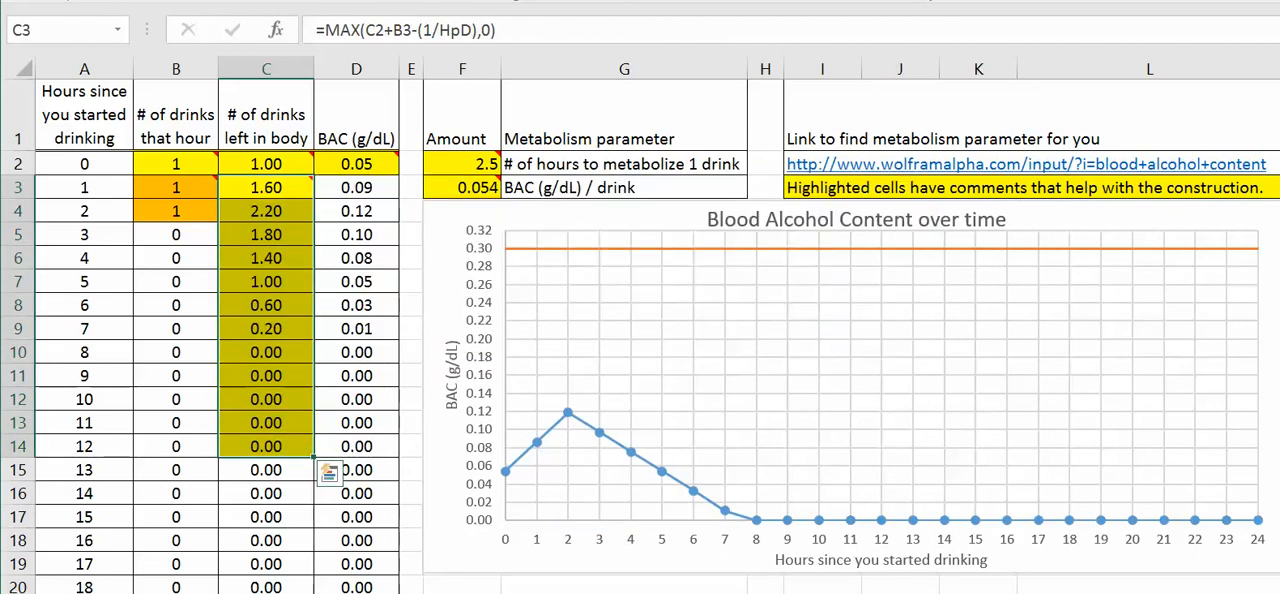
Step: Examine the BAC formula in D2 and the comments on the metabolism parameters in F2 and F3
click(373, 165)
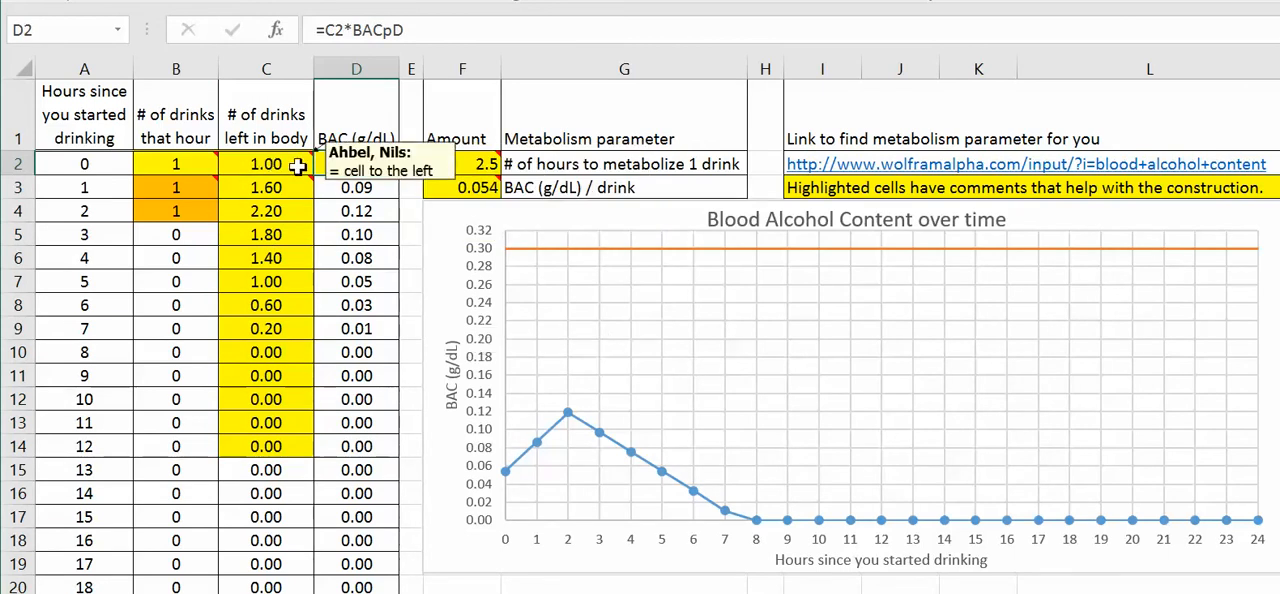
mouse_move(352, 175)
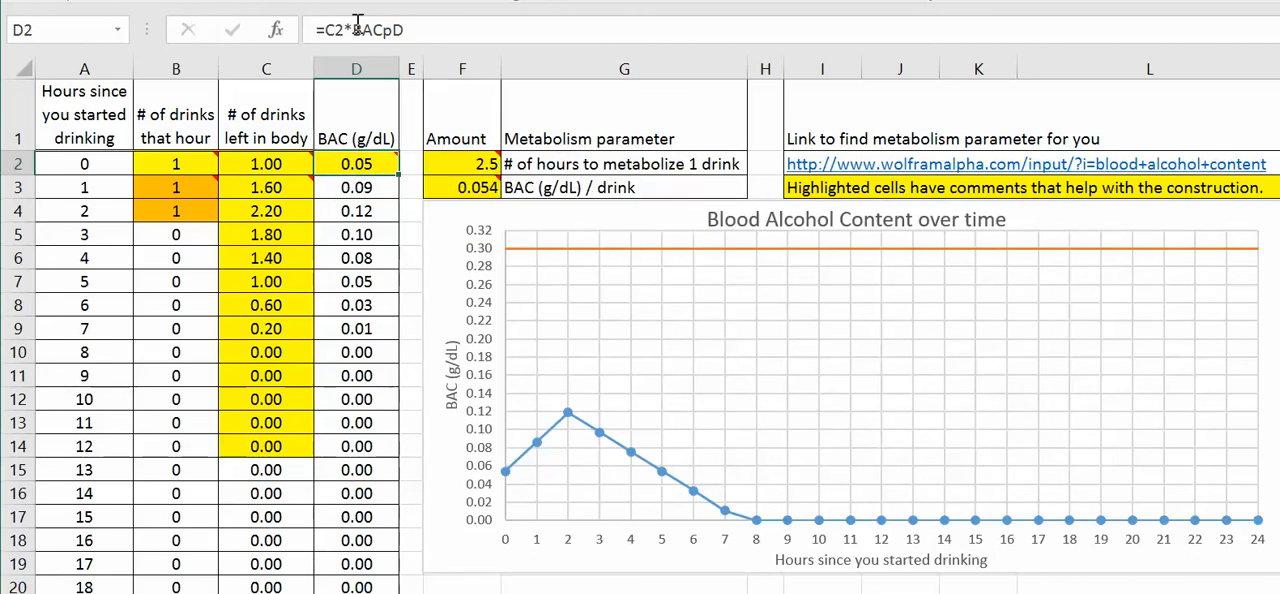
mouse_move(470, 192)
mouse_move(465, 165)
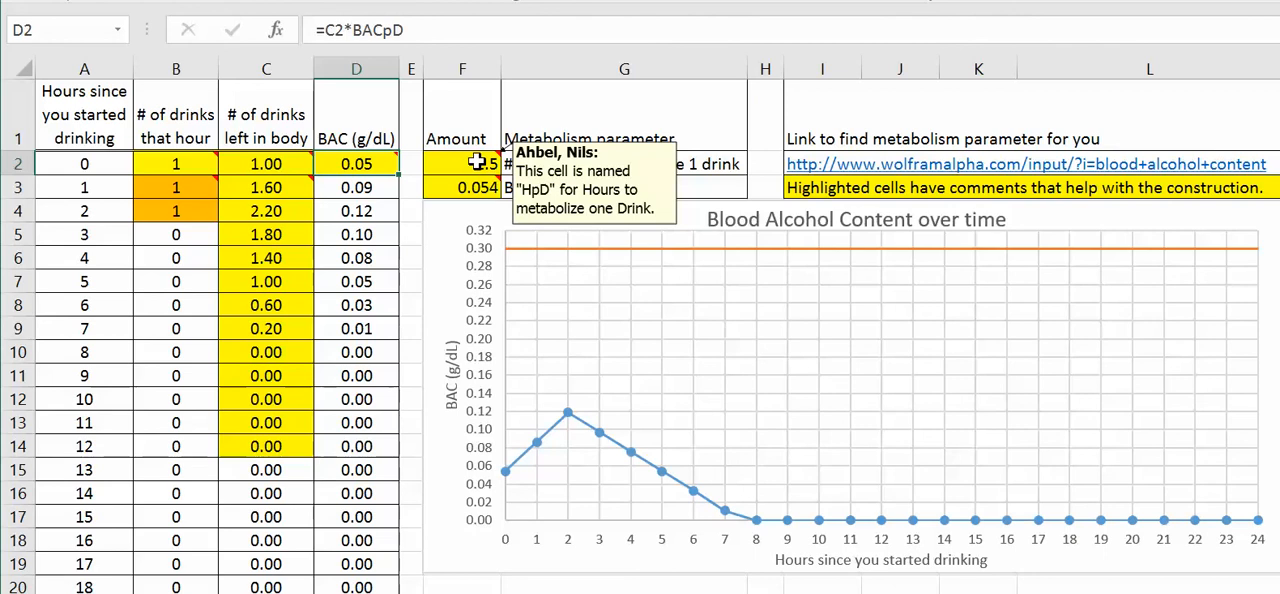
Step: Assign the name HpD to the hours-per-drink cell F2, and check the name of the BAC-per-drink cell F3
click(477, 163)
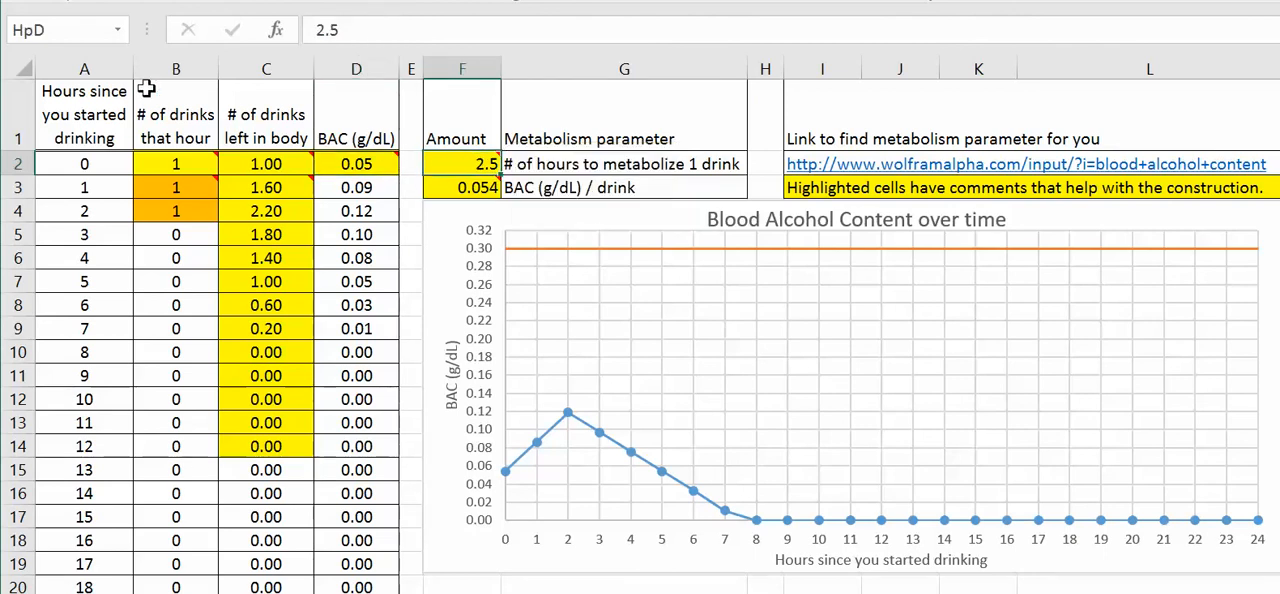
click(28, 30)
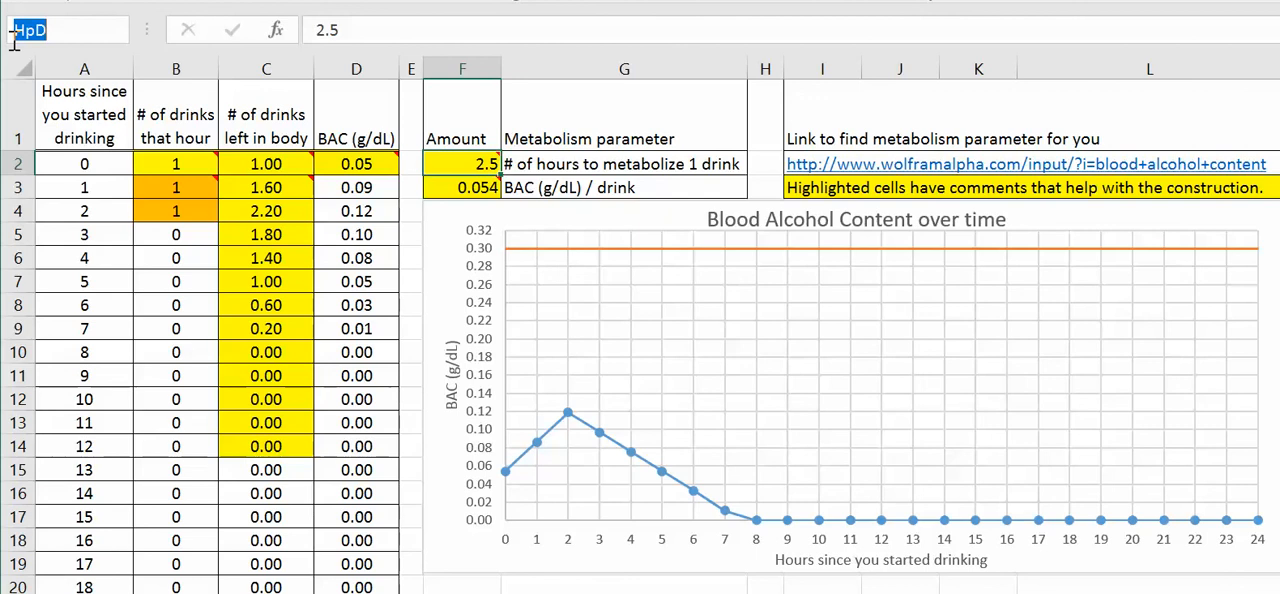
text(H)
text(p)
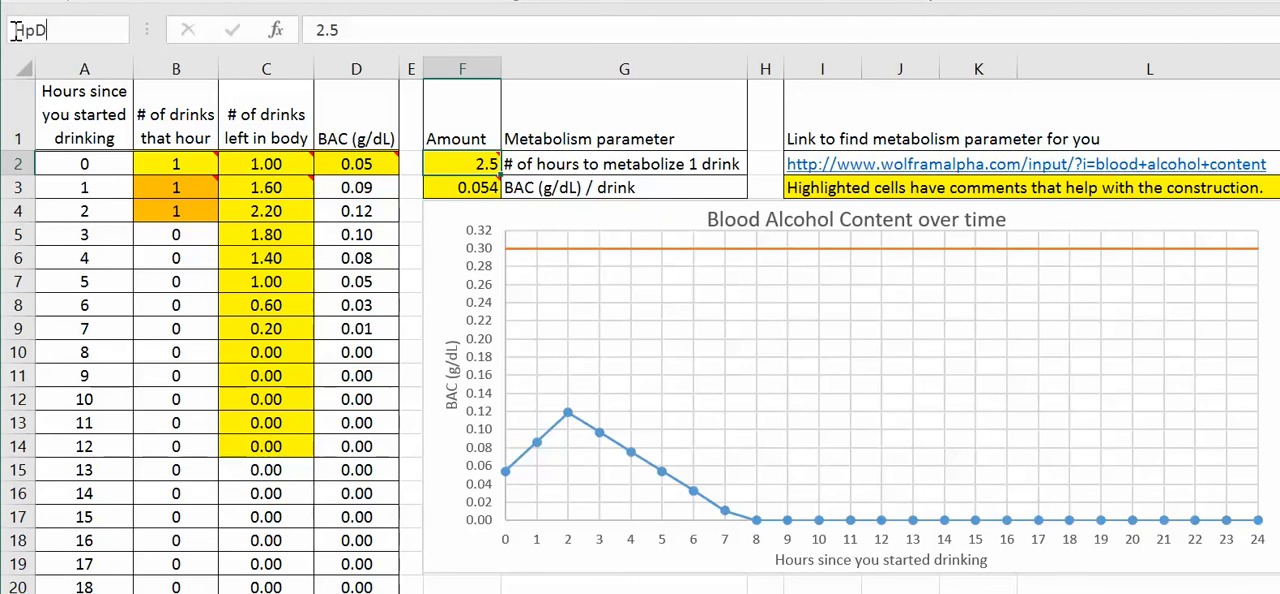
key(Return)
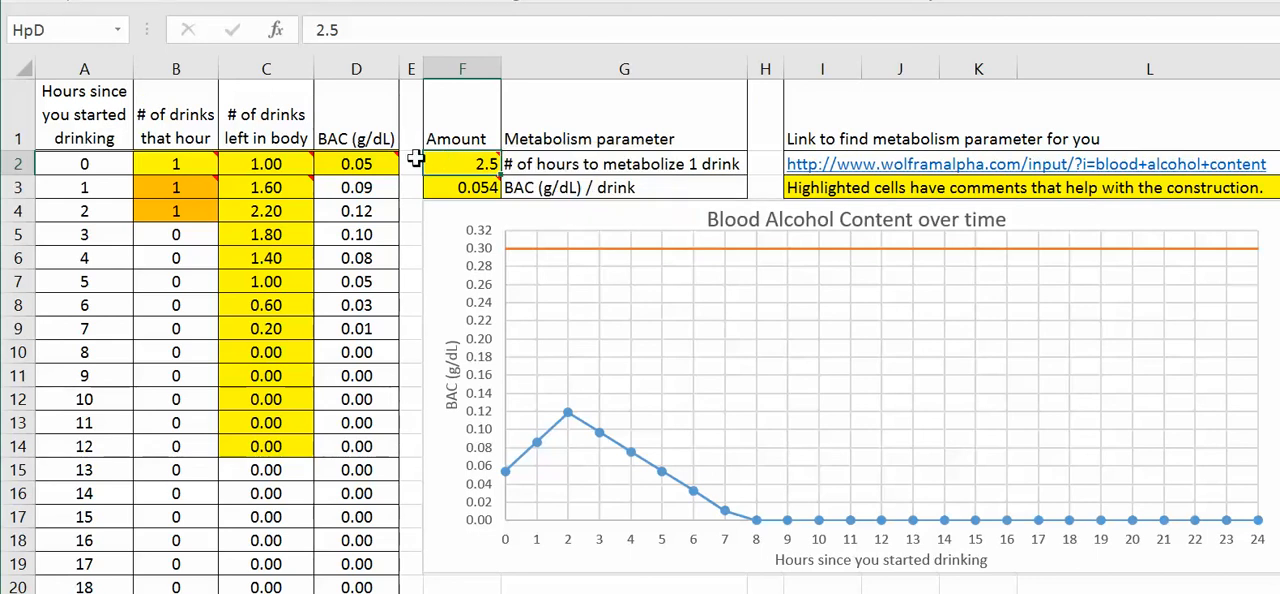
click(463, 189)
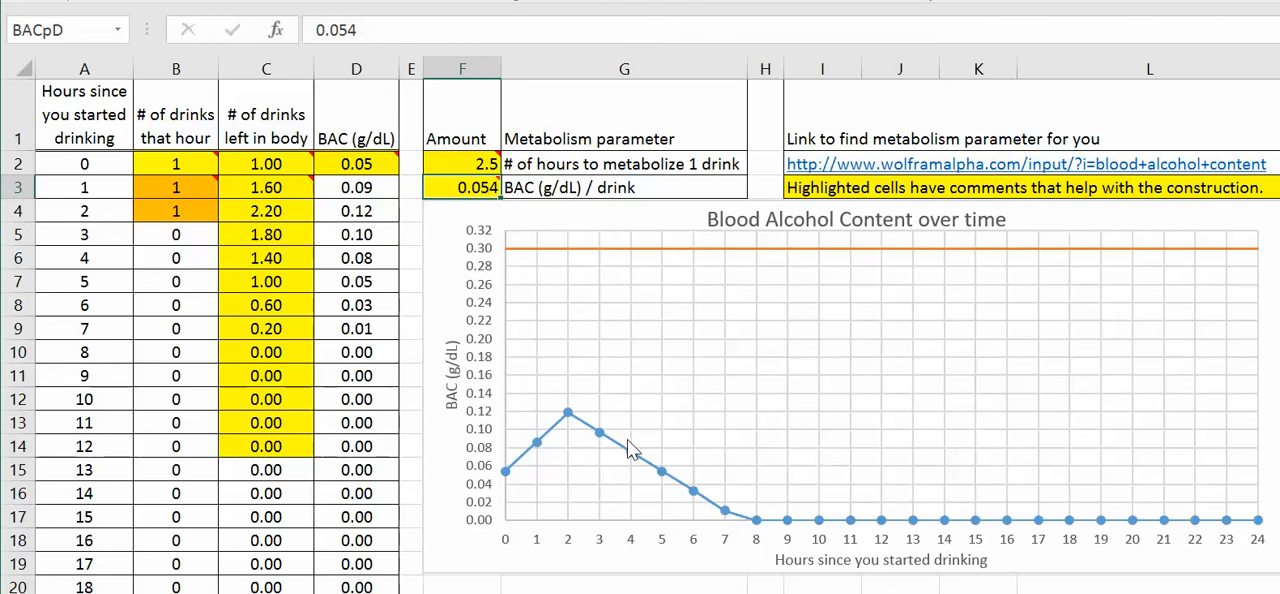
Step: Insert a Scatter with Straight Lines and Markers chart from columns A and D, plotting BAC against hours
click(107, 64)
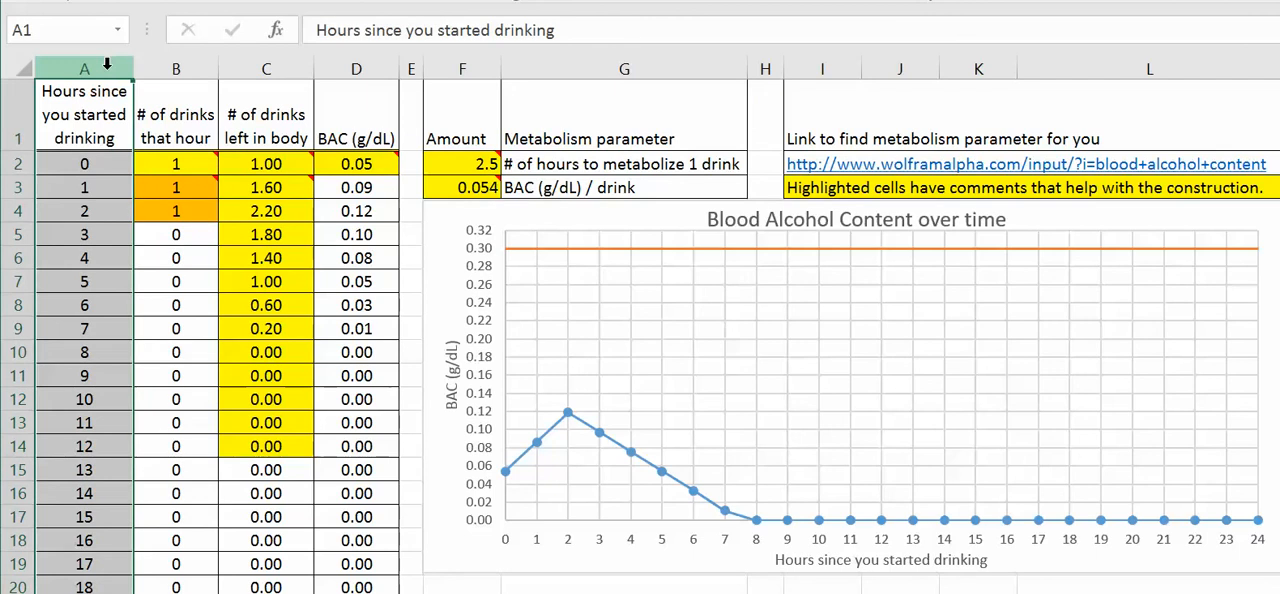
click(364, 63)
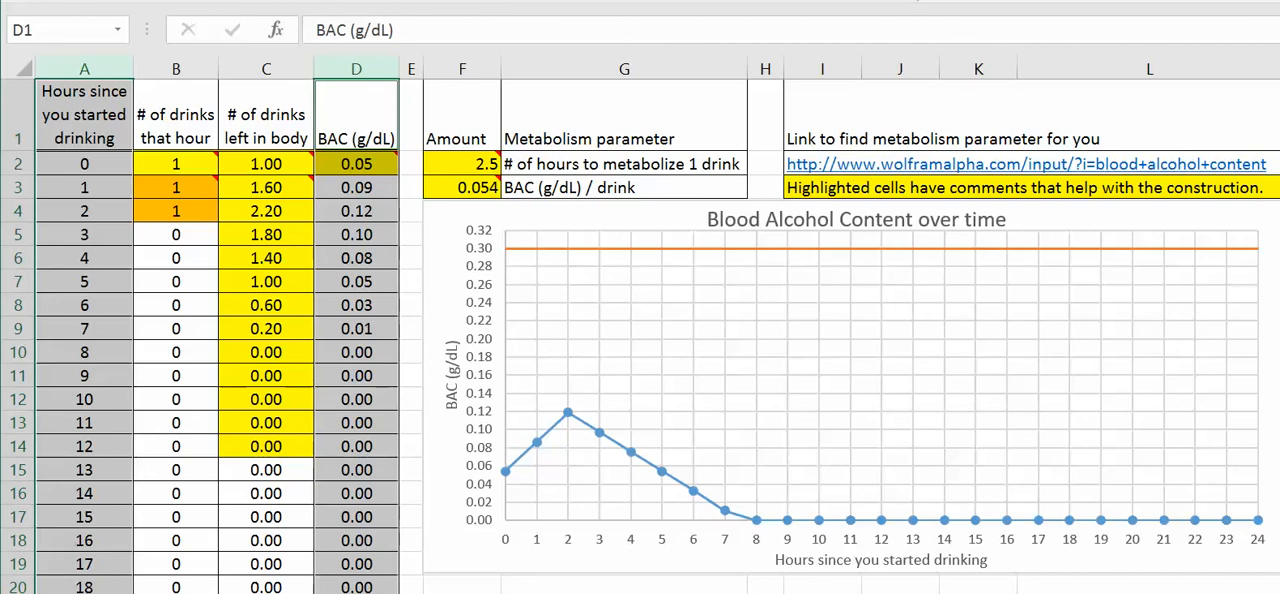
click(683, 1)
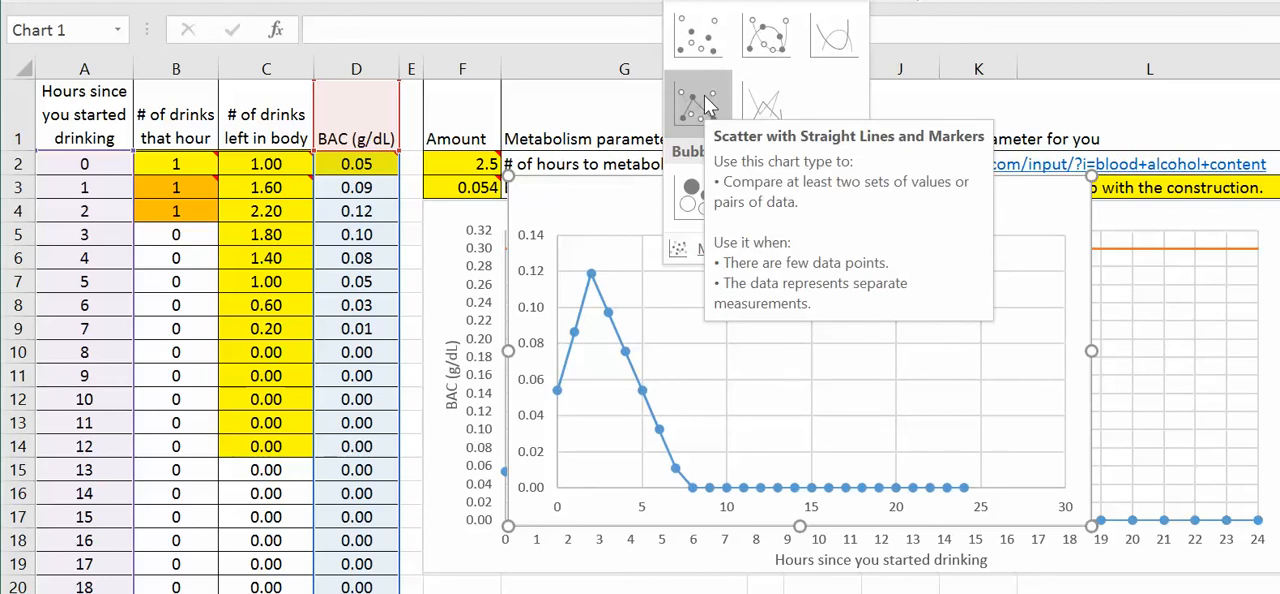
click(705, 103)
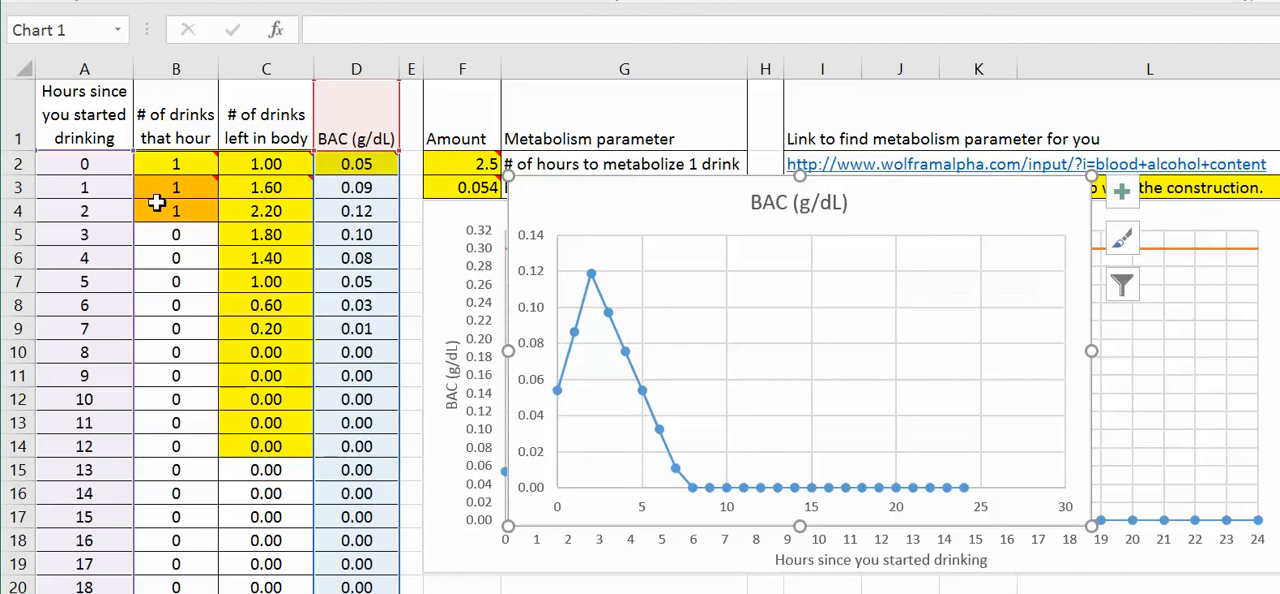
Step: Enter 1 drink per hour for hours 3 through 8 in cells B5 to B10
click(172, 234)
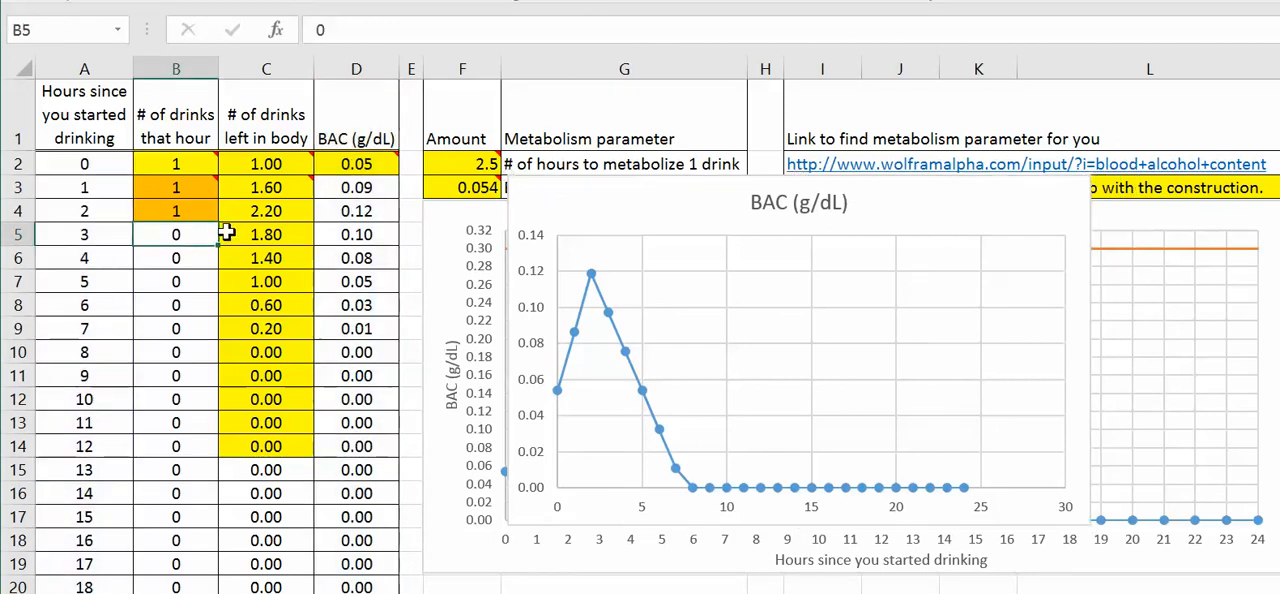
text(1)
key(Return)
text(1)
key(Return)
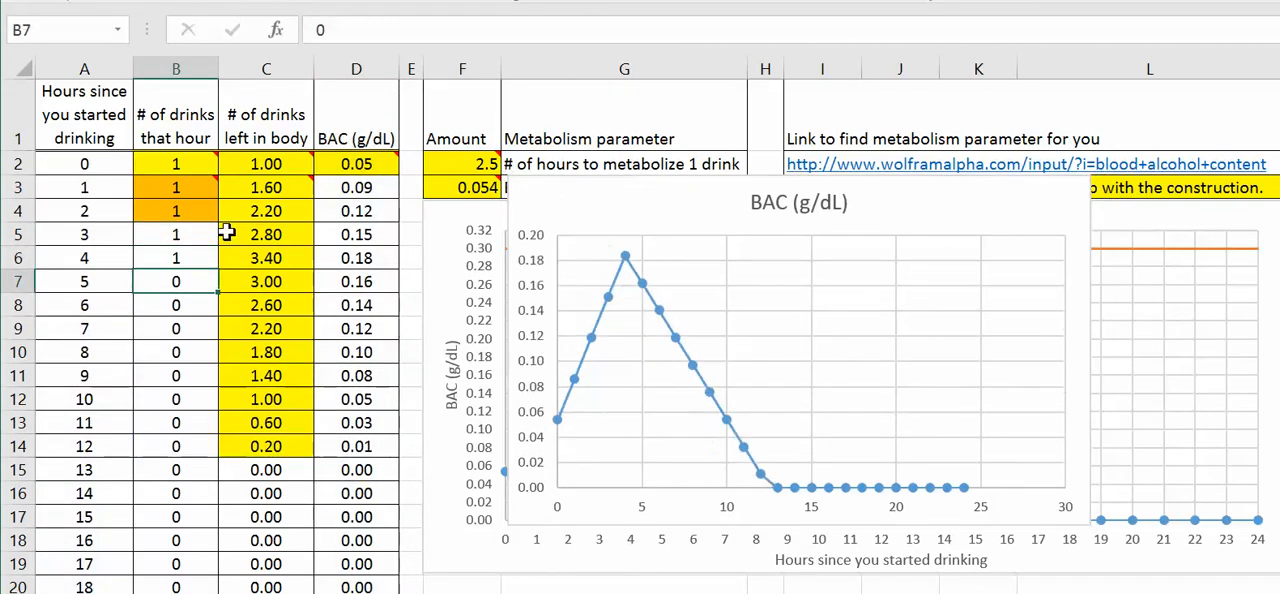
text(1)
key(Return)
key(Return)
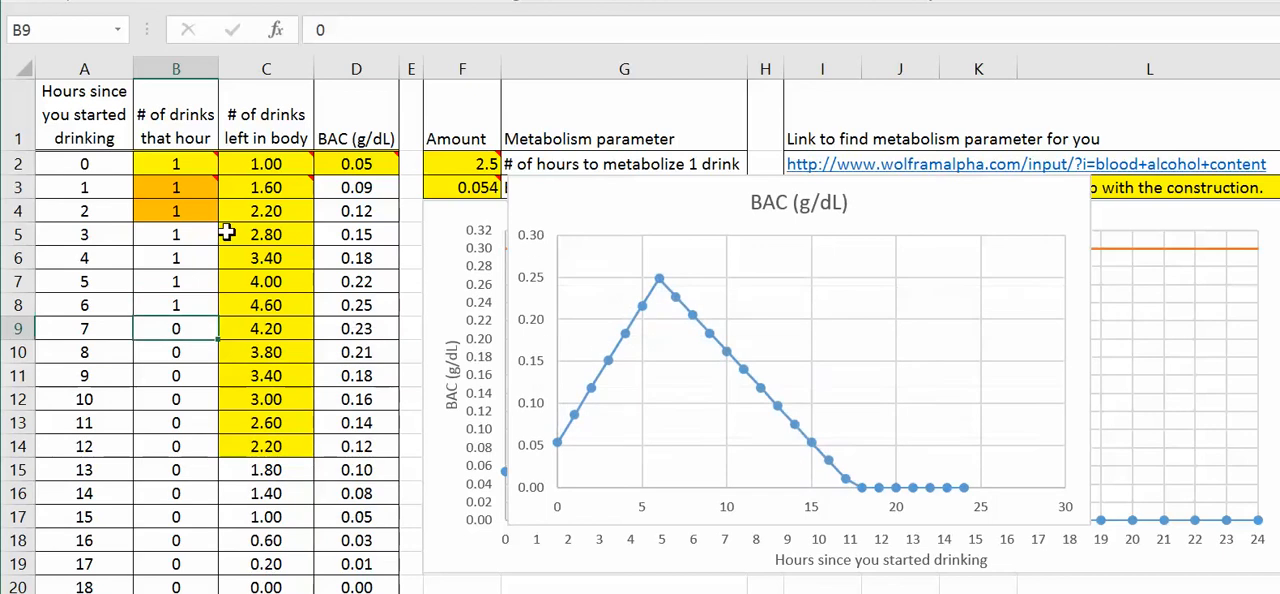
key(Return)
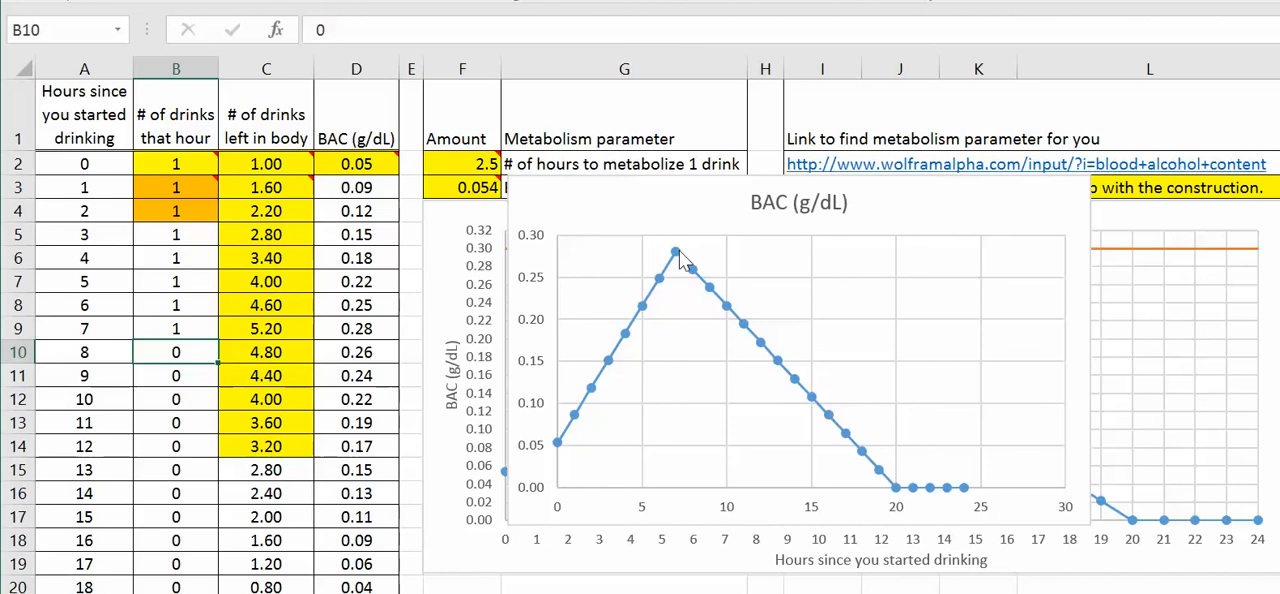
text(1)
key(Return)
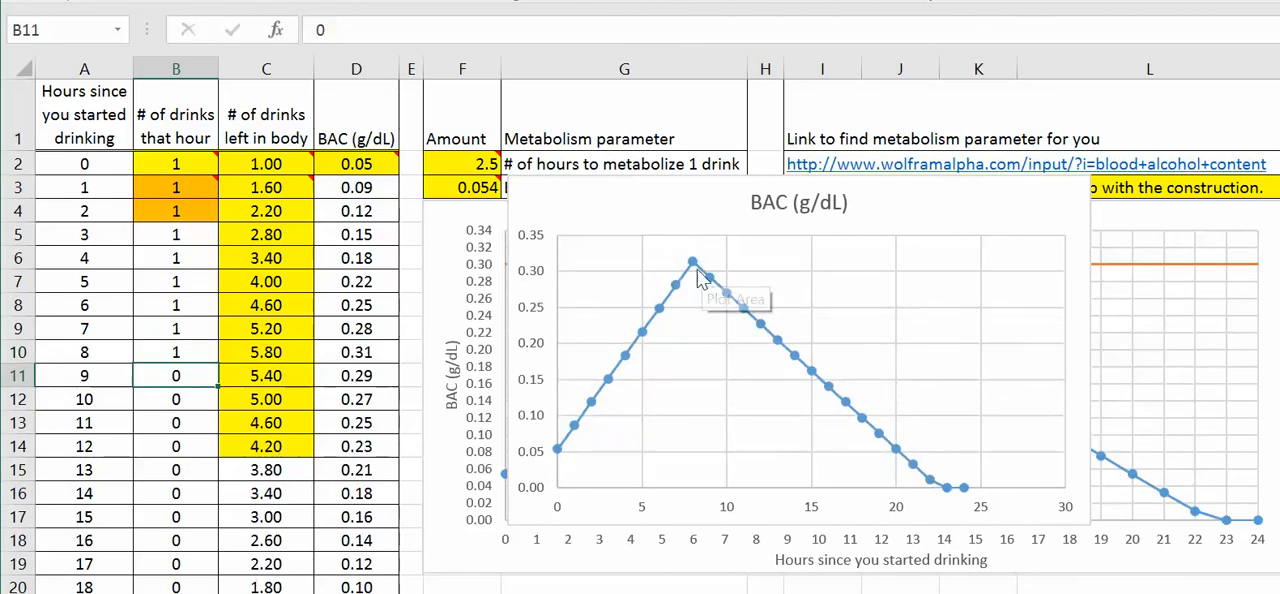
Step: Delete the BAC (g/dL) scatter chart that overlaps the Blood Alcohol Content over time chart
click(1023, 218)
key(Delete)
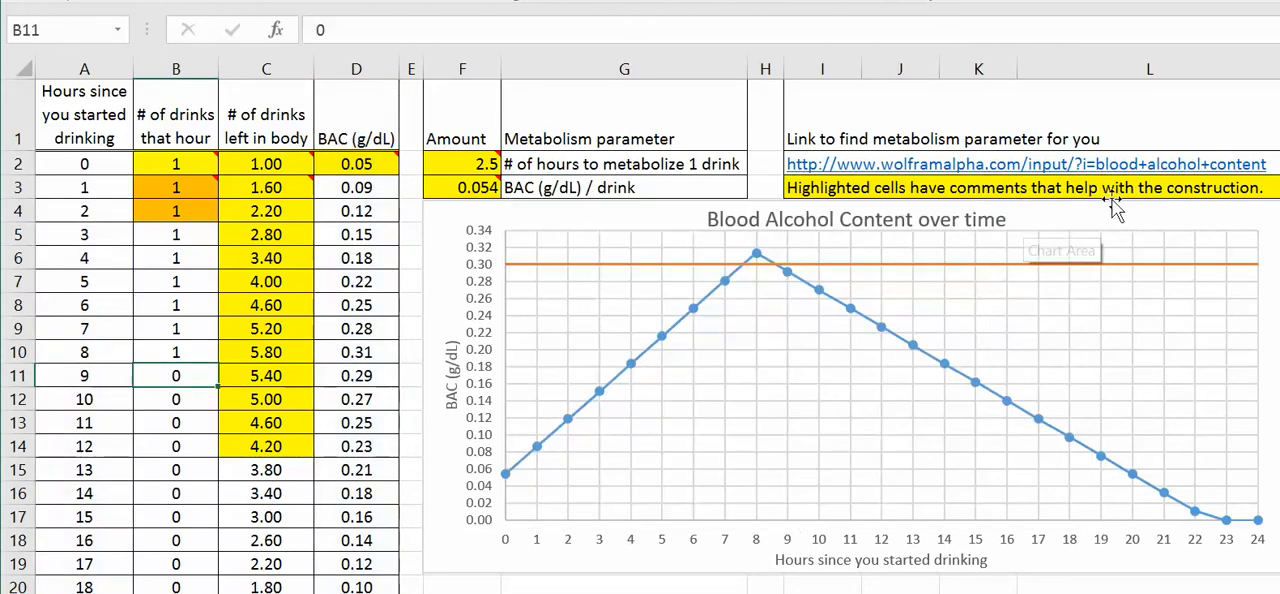